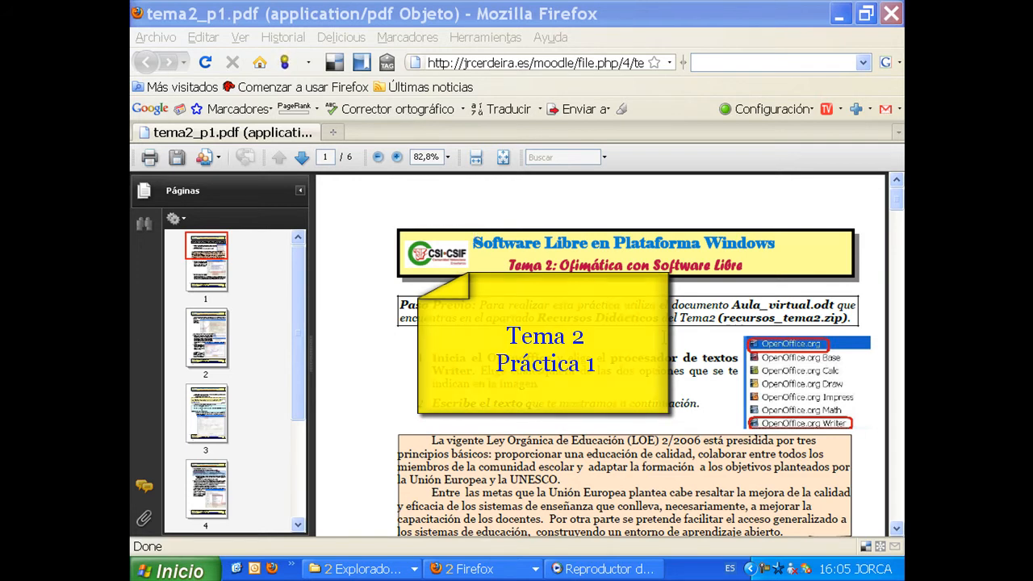
# Step: Switch to the course page and find the practice material link in the section Ofimática con Software Libre
pyautogui.click(482, 569)
pyautogui.click(479, 547)
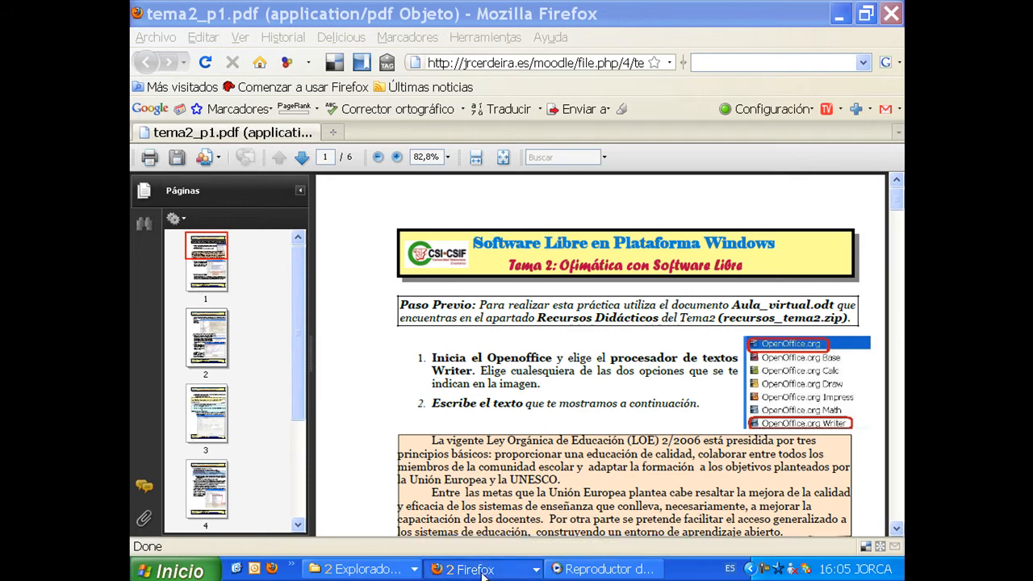
pyautogui.click(481, 572)
pyautogui.click(474, 548)
pyautogui.click(481, 574)
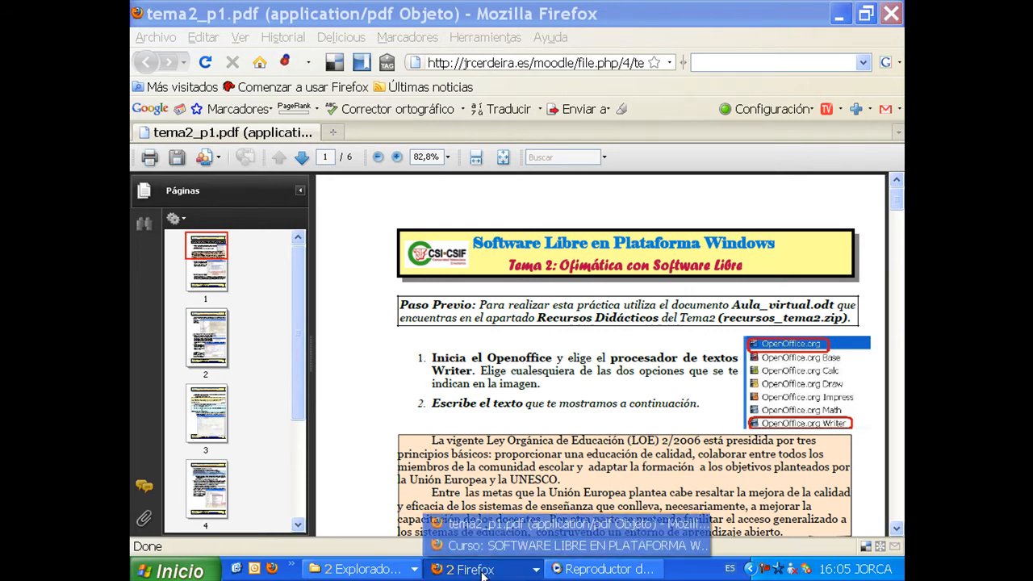
pyautogui.click(474, 548)
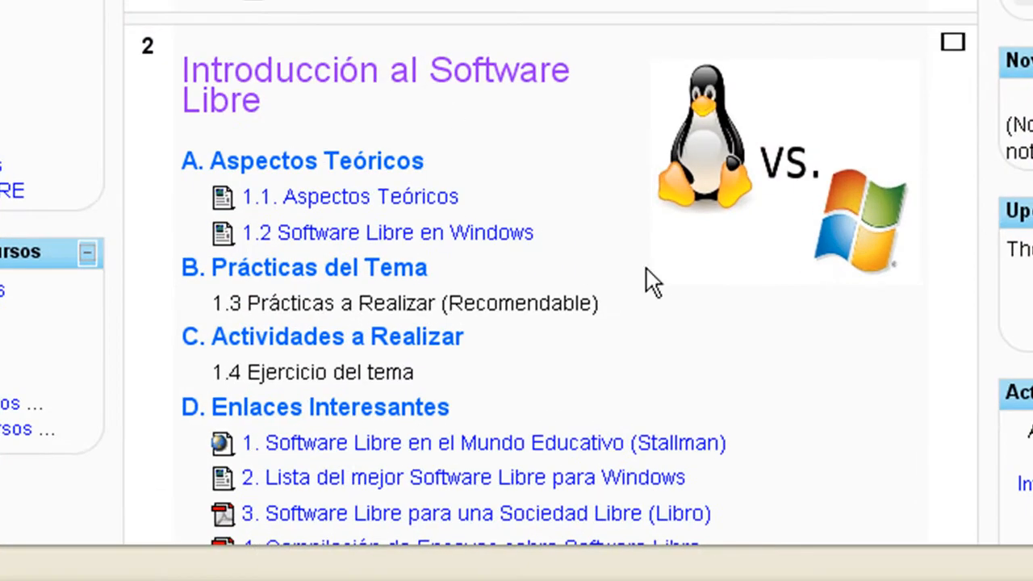
pyautogui.scroll(-3, 606, 253)
pyautogui.scroll(5, 606, 244)
pyautogui.scroll(-10, 606, 244)
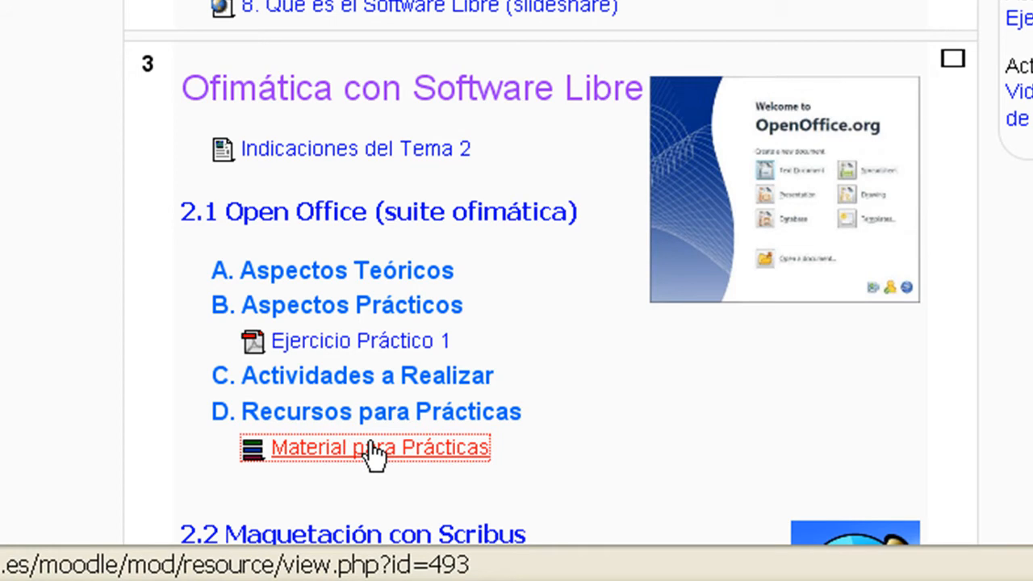
# Step: Return to the tema2_p1.pdf exercise and highlight the Paso Previo references to Aula_virtual.odt, Recursos Didácticos and recursos_tema2.zip
pyautogui.click(517, 580)
pyautogui.click(525, 530)
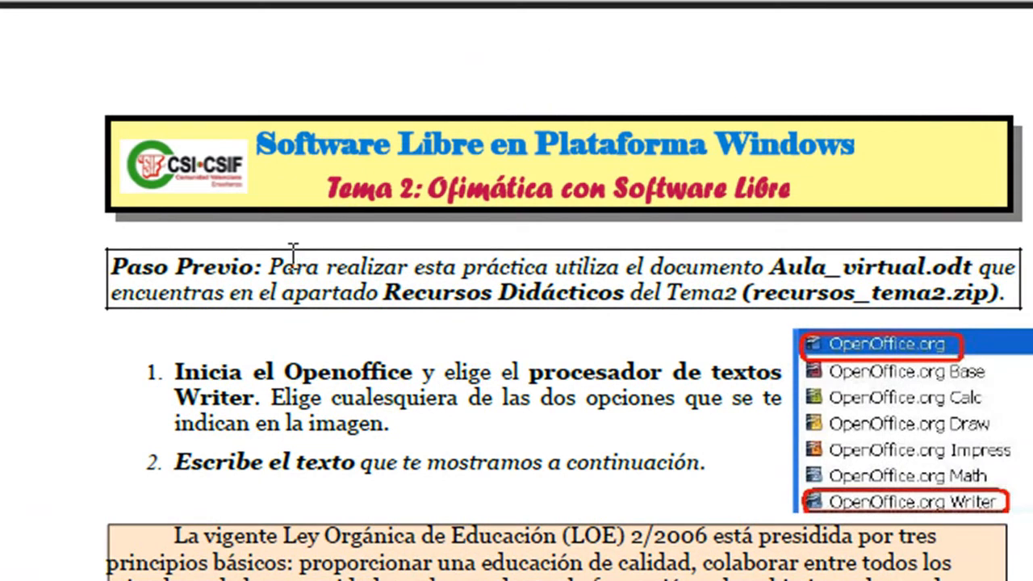
pyautogui.moveTo(514, 85); pyautogui.dragTo(655, 87)
pyautogui.moveTo(409, 266); pyautogui.dragTo(952, 263)
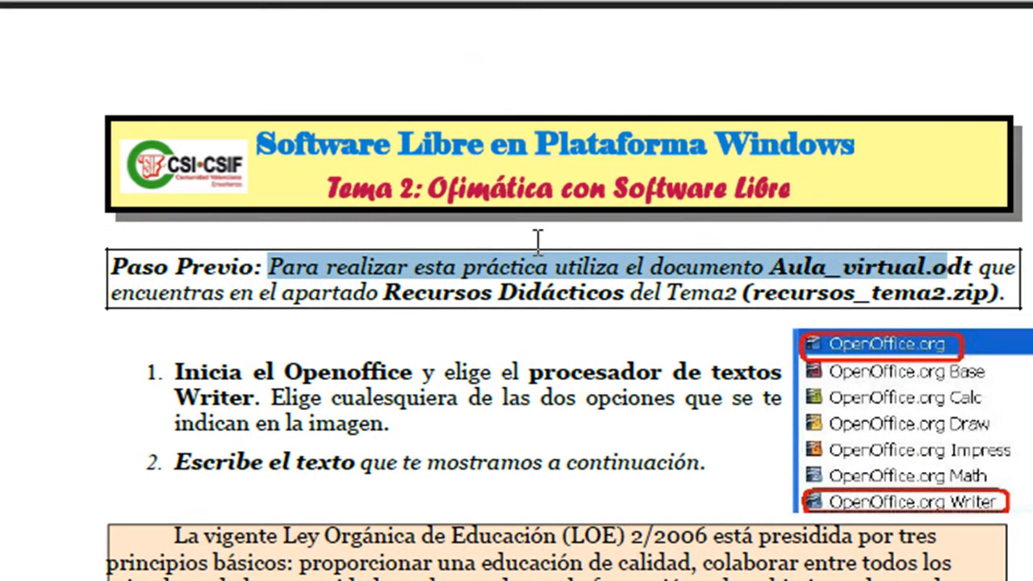
pyautogui.moveTo(384, 292); pyautogui.dragTo(597, 294)
pyautogui.moveTo(744, 292); pyautogui.dragTo(974, 294)
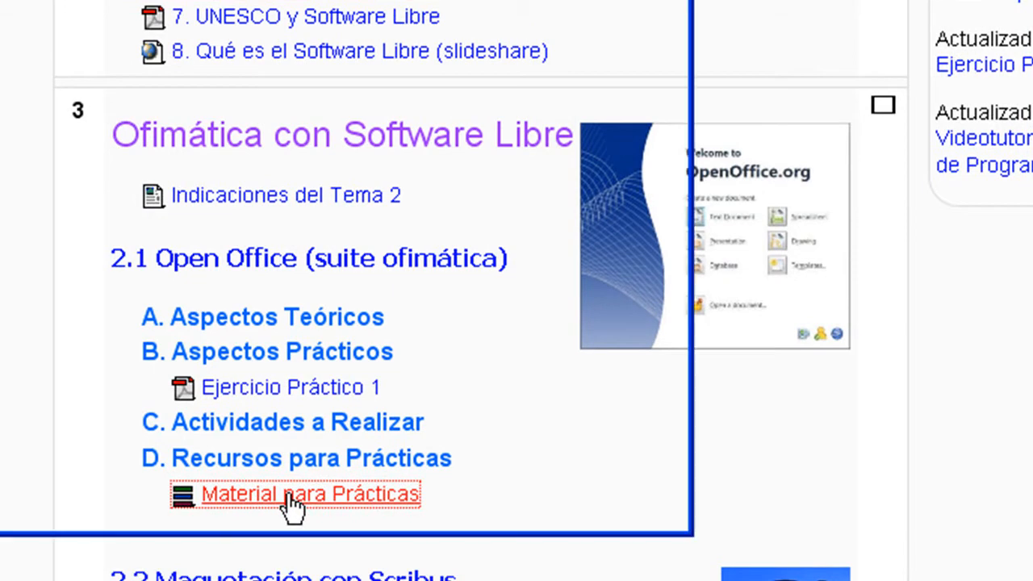
# Step: Download recursos.zip from the Material para Prácticas link, saving the file, and open its containing folder
pyautogui.click(289, 495)
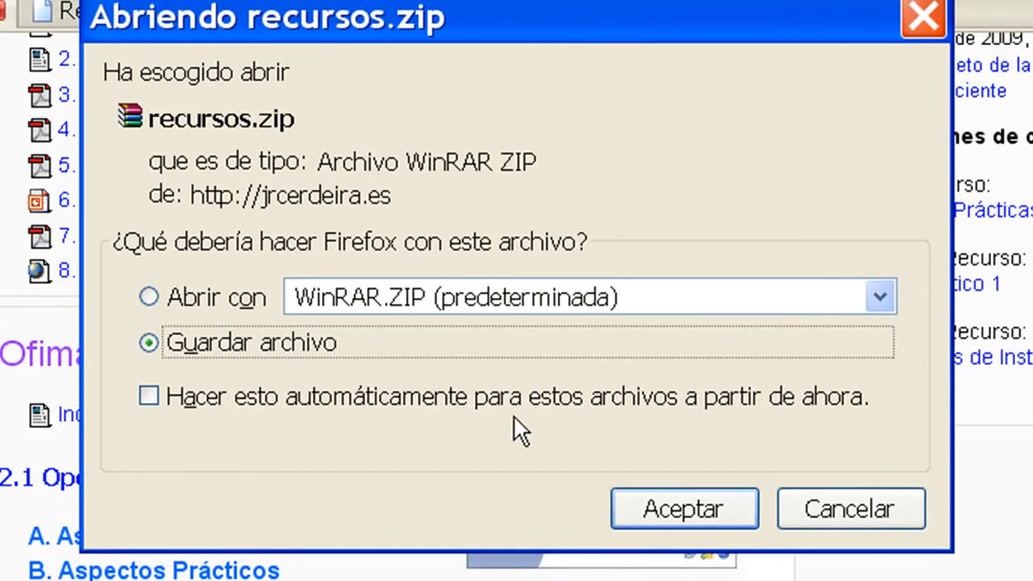
pyautogui.click(695, 503)
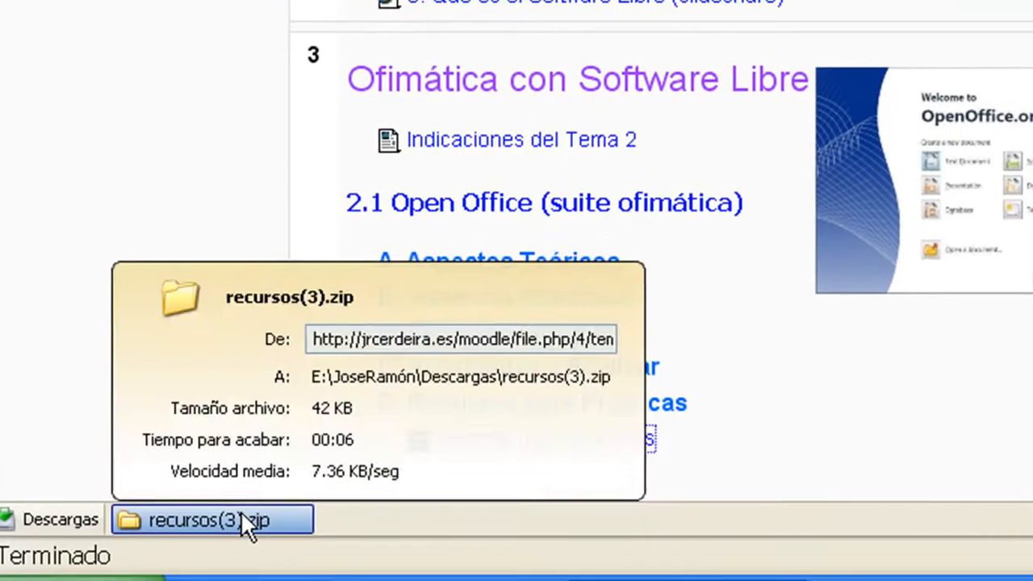
pyautogui.rightClick(242, 520)
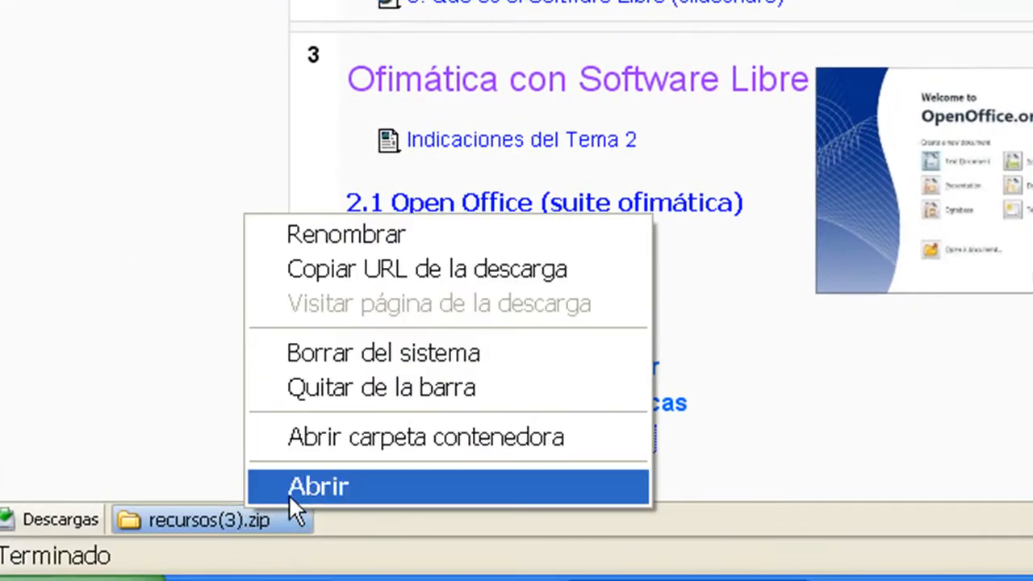
pyautogui.click(341, 436)
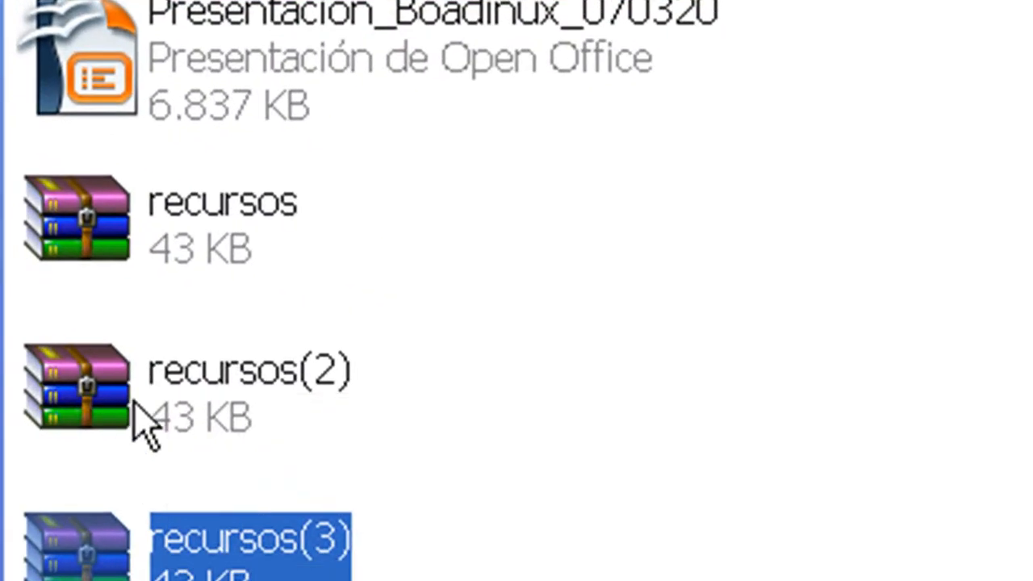
# Step: Copy the recursos archive from the downloads folder and paste it onto the desktop
pyautogui.doubleClick(557, 297)
pyautogui.rightClick(139, 221)
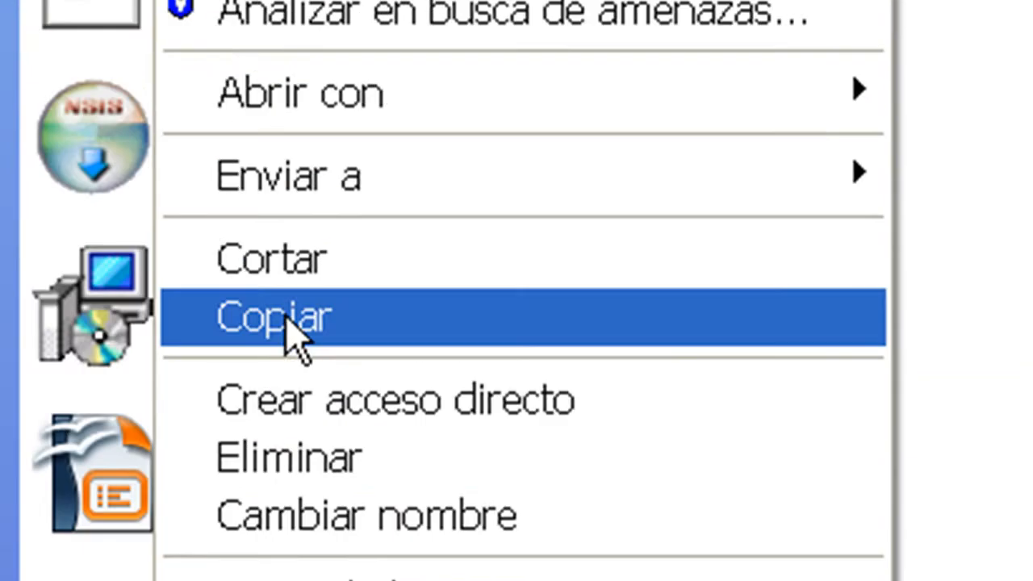
pyautogui.click(295, 319)
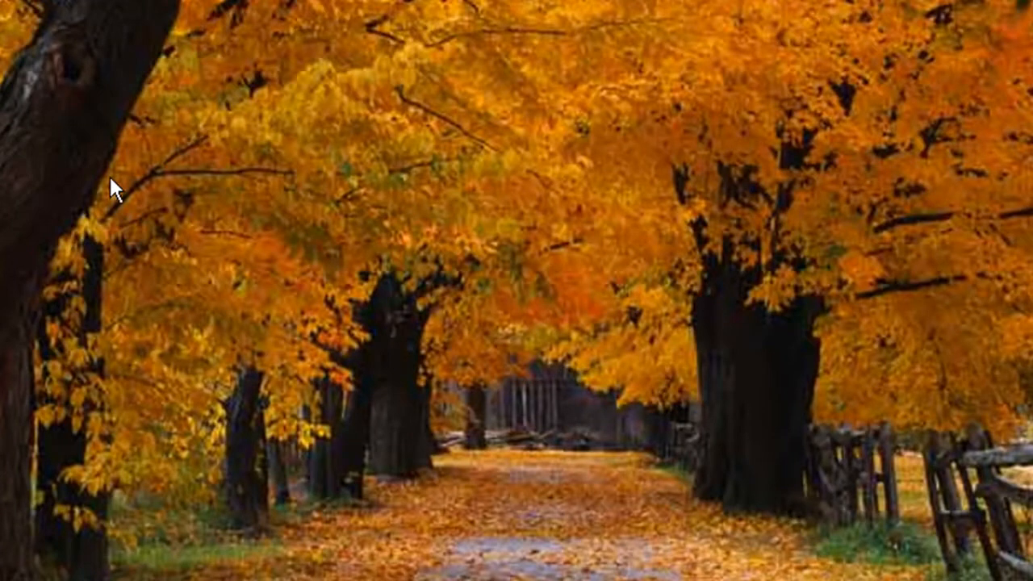
pyautogui.rightClick(111, 179)
pyautogui.click(217, 268)
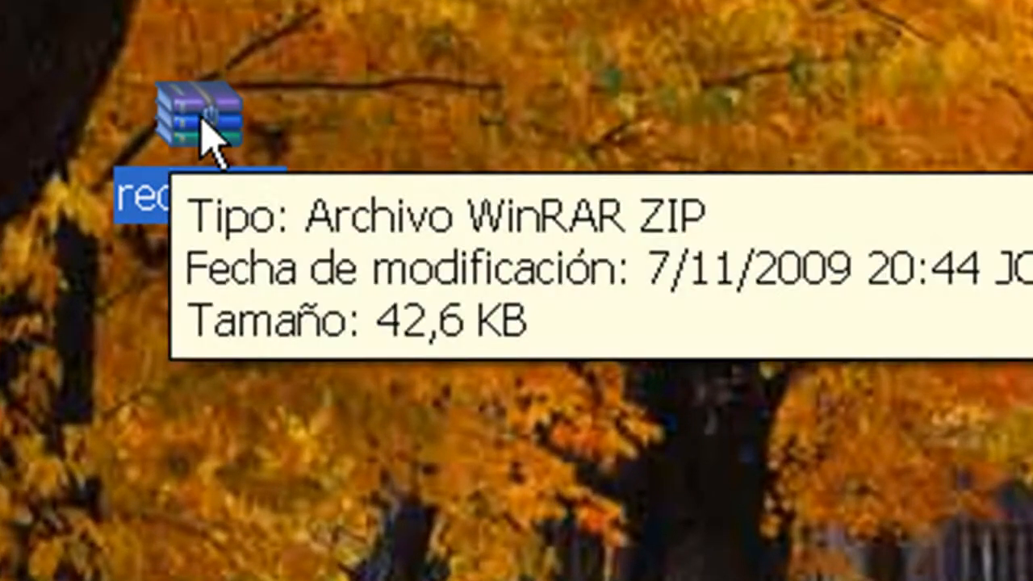
# Step: Extract the desktop archive into its own recursos folder and place that folder below the archive
pyautogui.rightClick(203, 118)
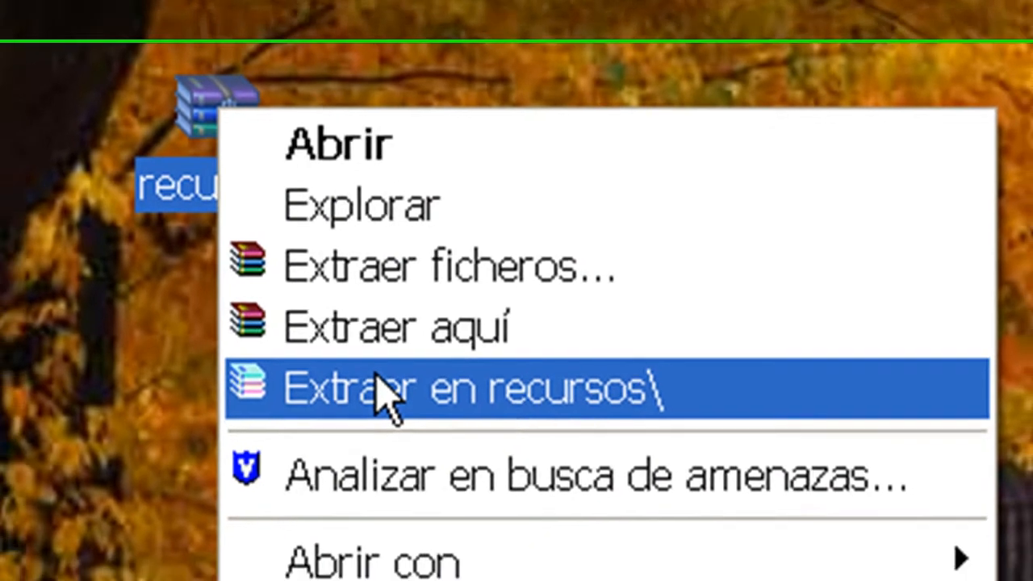
pyautogui.click(374, 407)
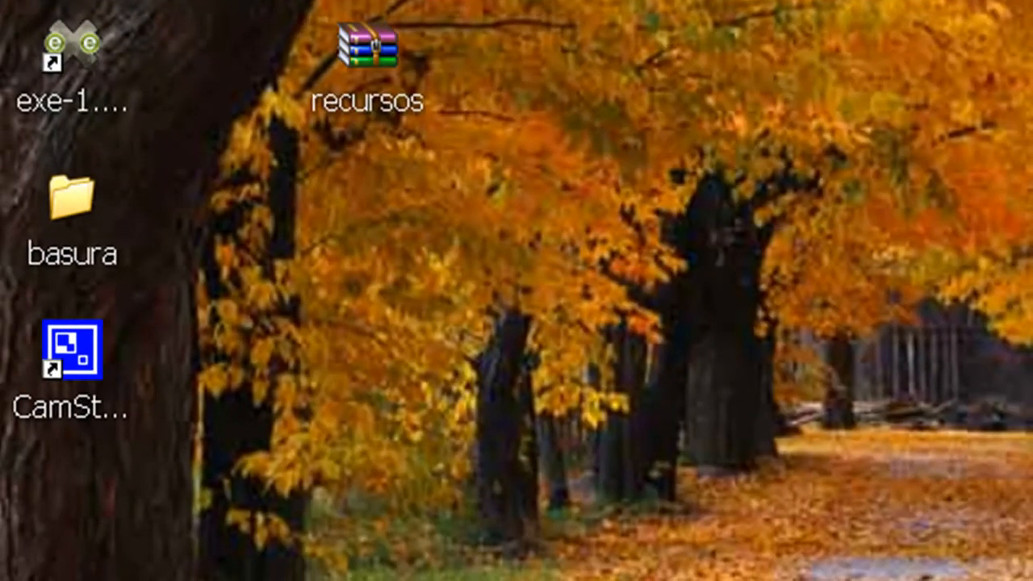
pyautogui.moveTo(60, 502); pyautogui.dragTo(431, 345)
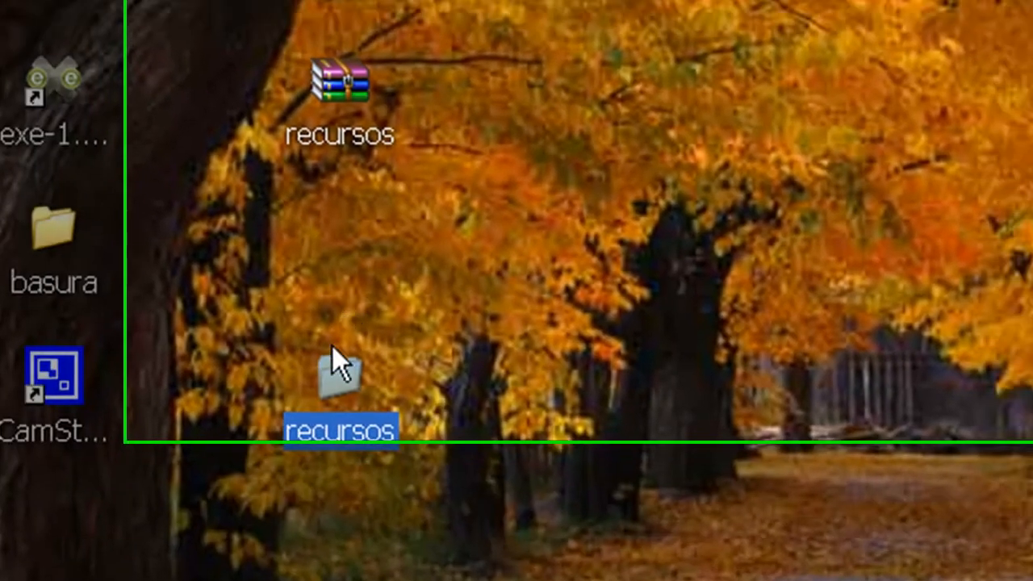
# Step: Open the extracted recursos folder and its inner recursos folder, and inspect the Aula_Virtual and El_aula_Virtual documents
pyautogui.doubleClick(365, 350)
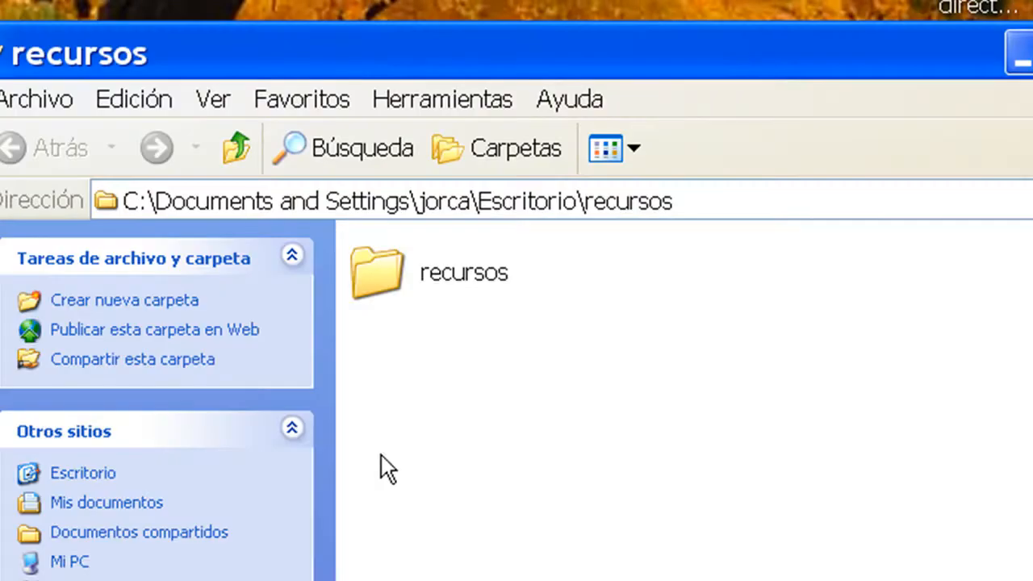
pyautogui.doubleClick(380, 273)
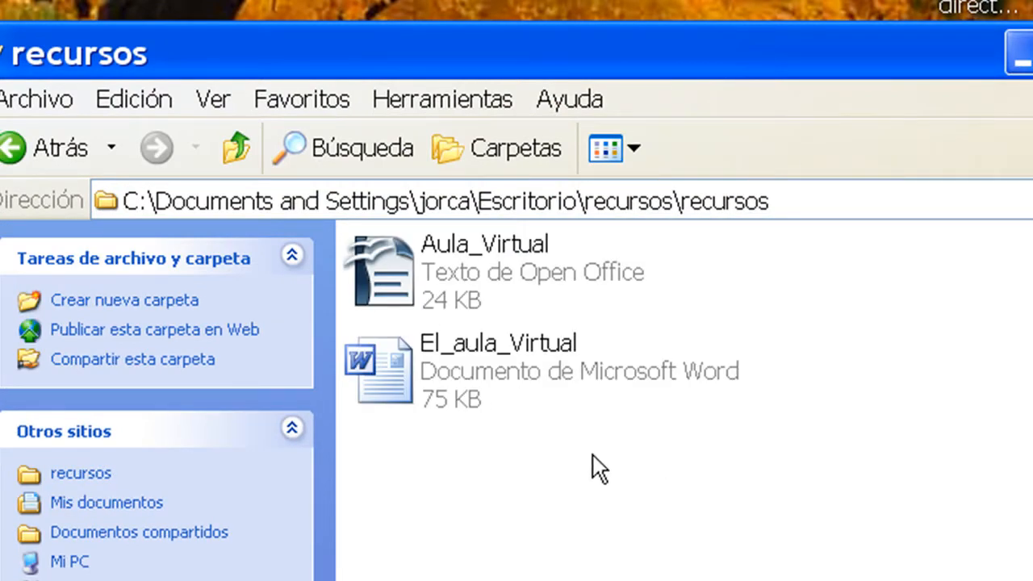
pyautogui.click(424, 271)
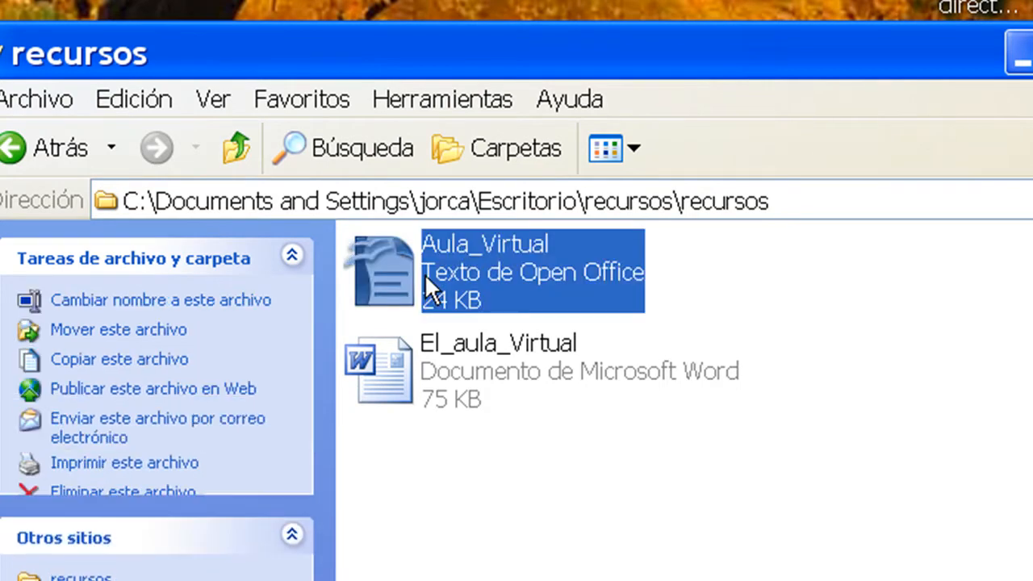
pyautogui.click(450, 389)
pyautogui.click(430, 270)
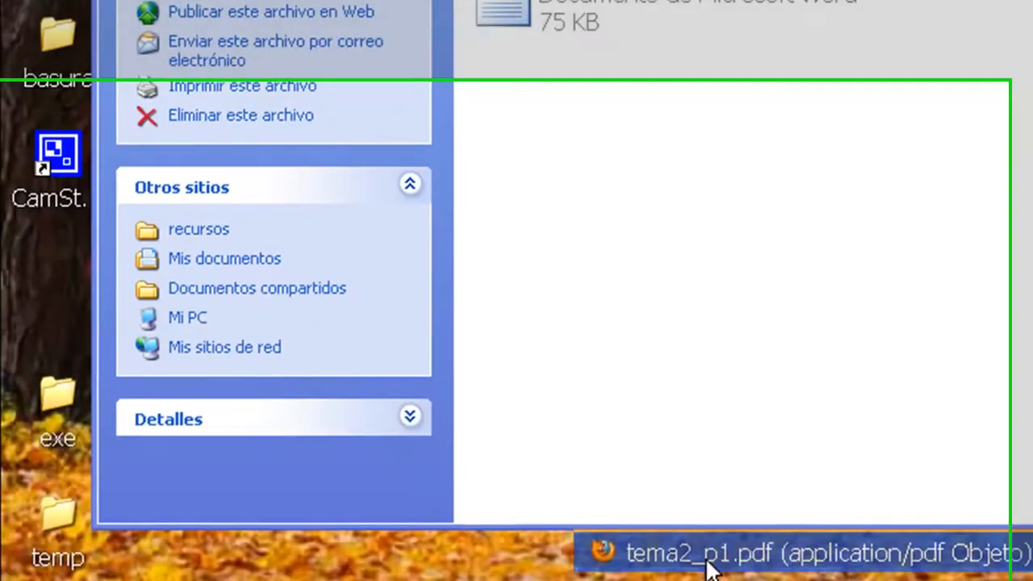
# Step: Read the first numbered instructions in the exercise PDF and start OpenOffice.org Writer
pyautogui.click(709, 560)
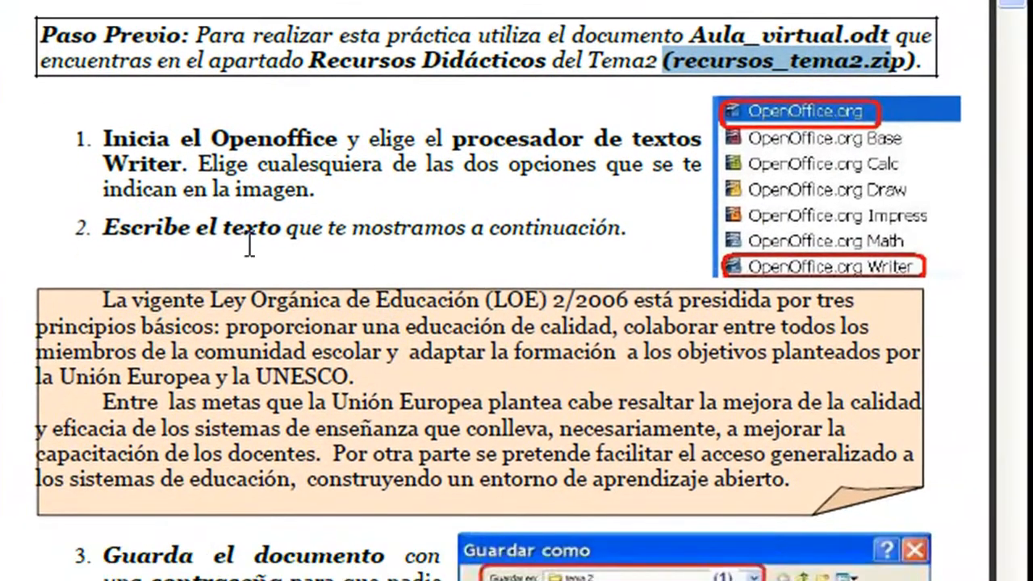
pyautogui.scroll(-3, 293, 392)
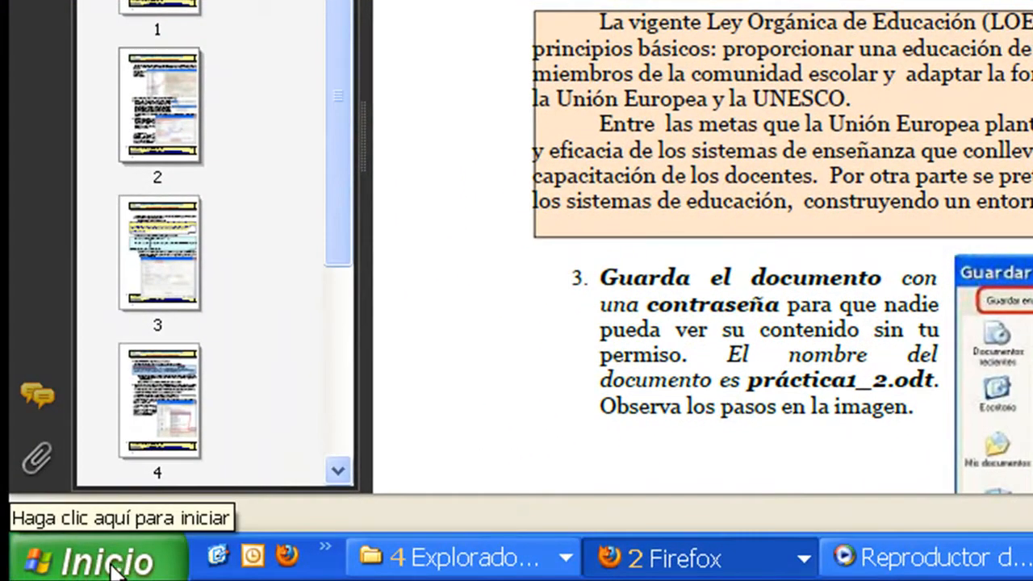
pyautogui.click(113, 569)
pyautogui.click(80, 512)
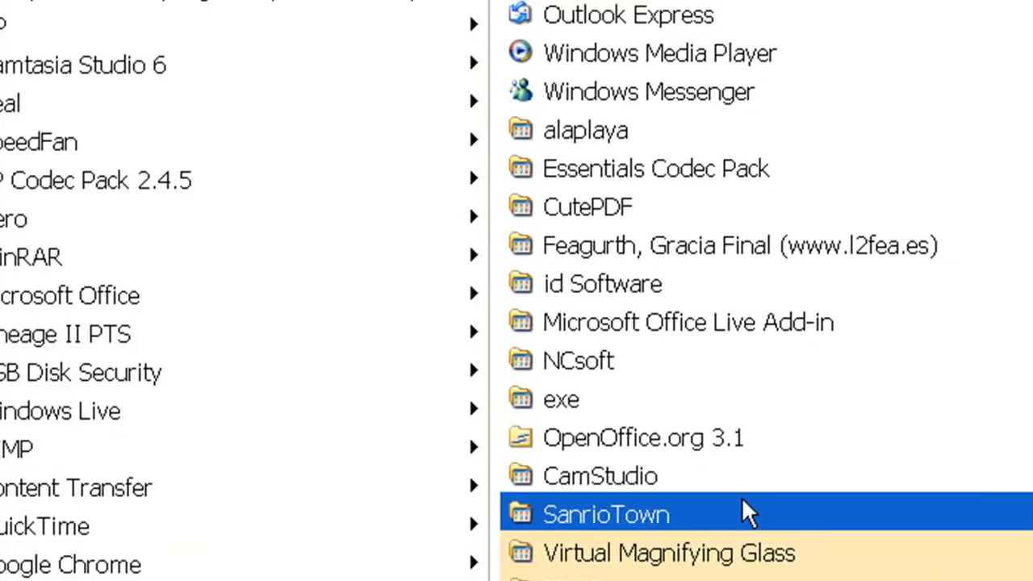
pyautogui.moveTo(682, 456)
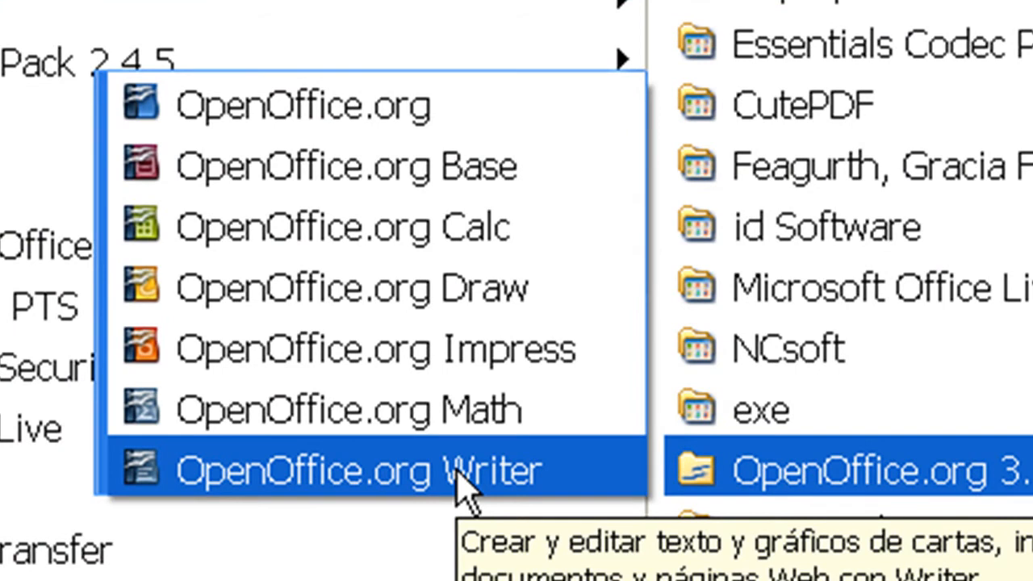
pyautogui.click(423, 113)
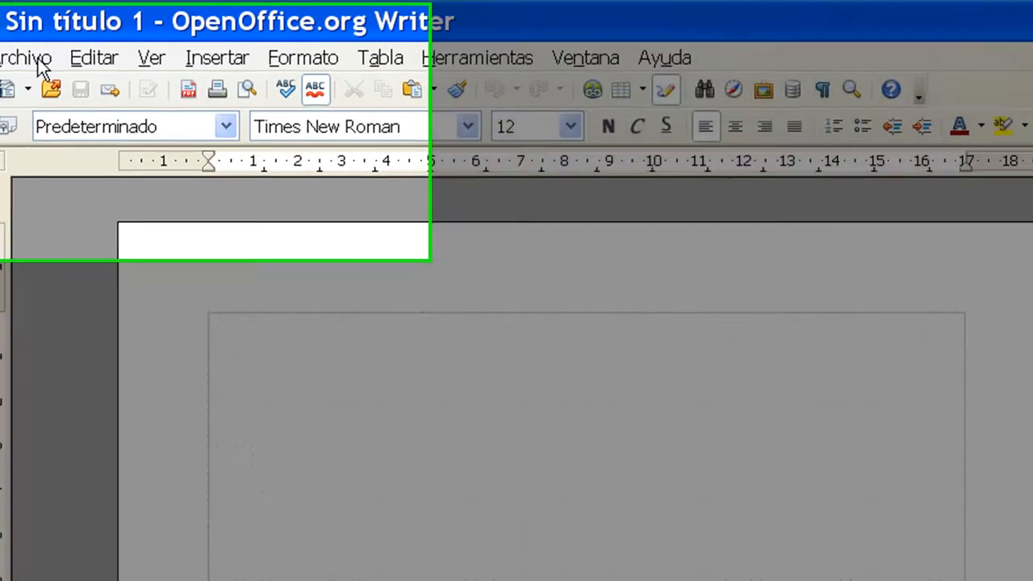
# Step: Open the Aula_Virtual text document from the recursos folder in Writer
pyautogui.click(36, 58)
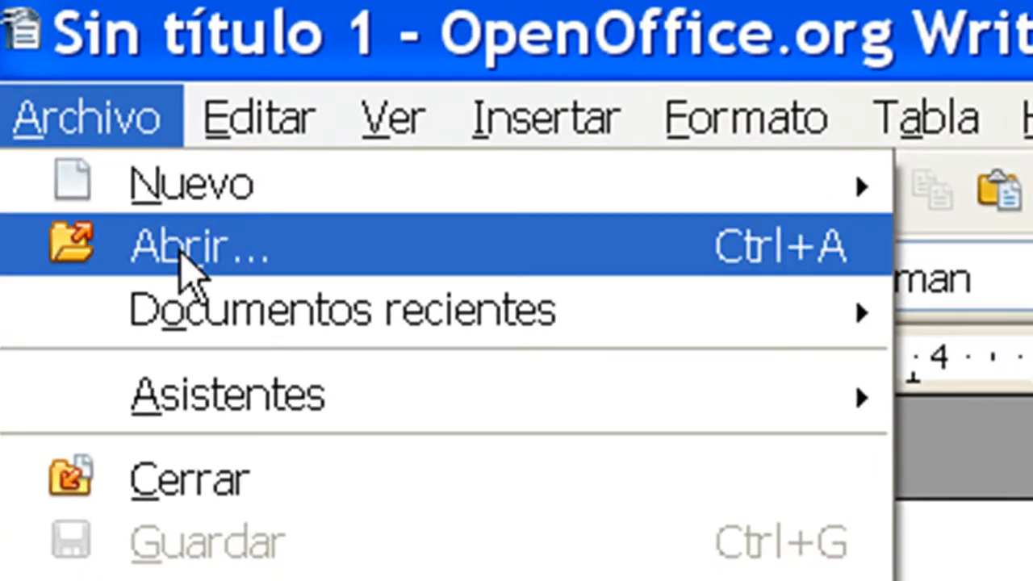
pyautogui.click(189, 252)
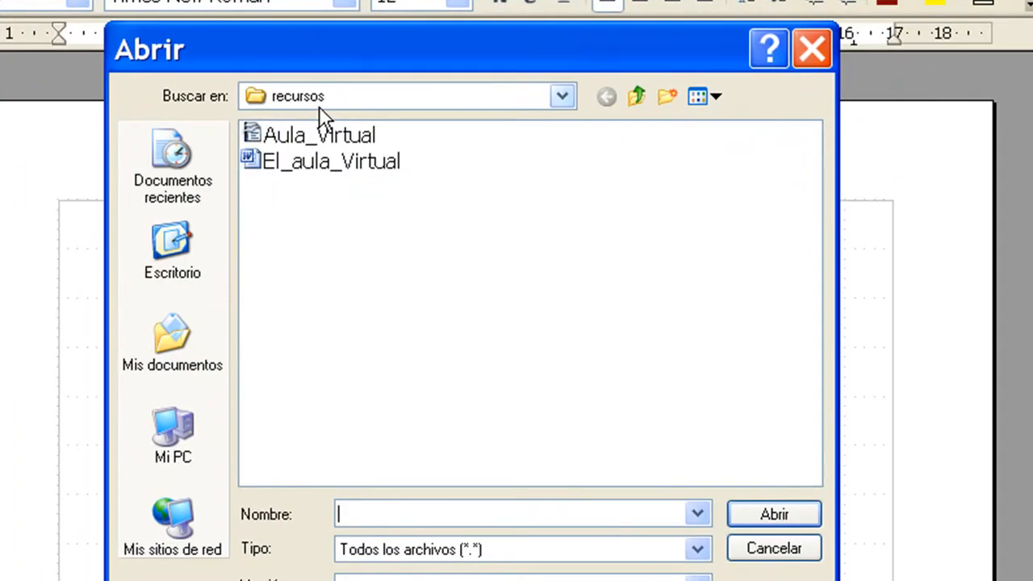
pyautogui.click(321, 95)
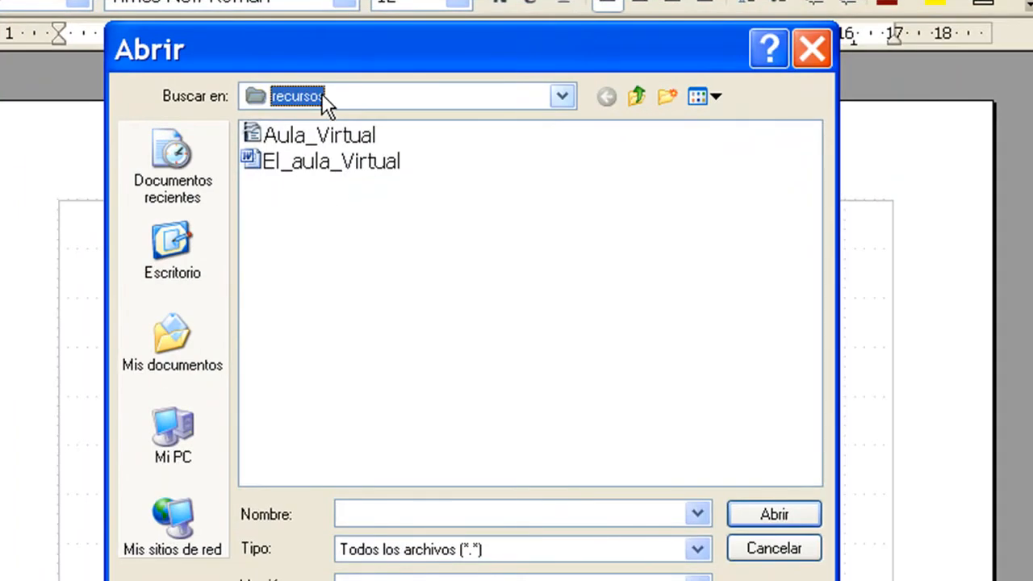
pyautogui.click(321, 96)
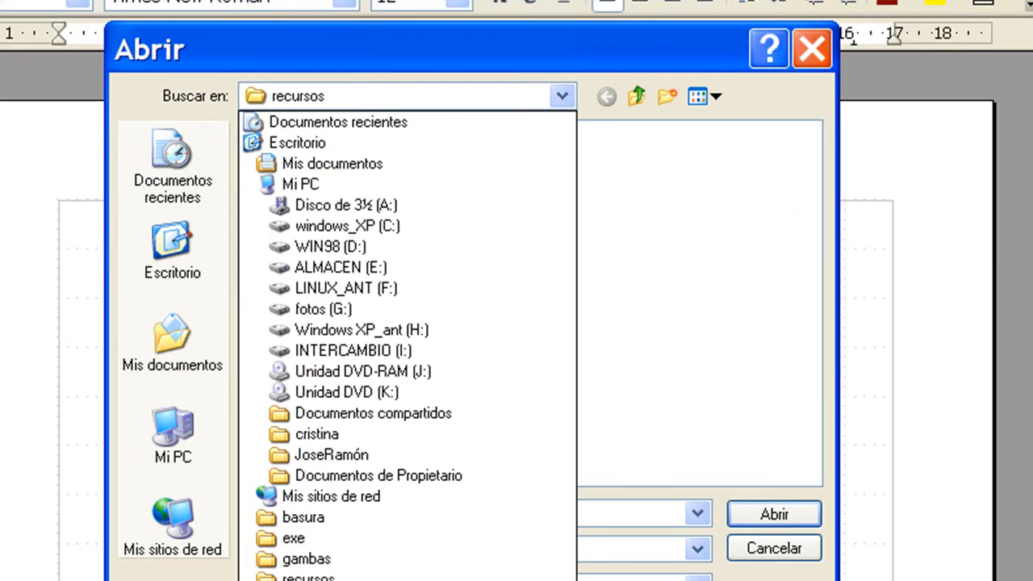
pyautogui.click(309, 577)
pyautogui.click(288, 134)
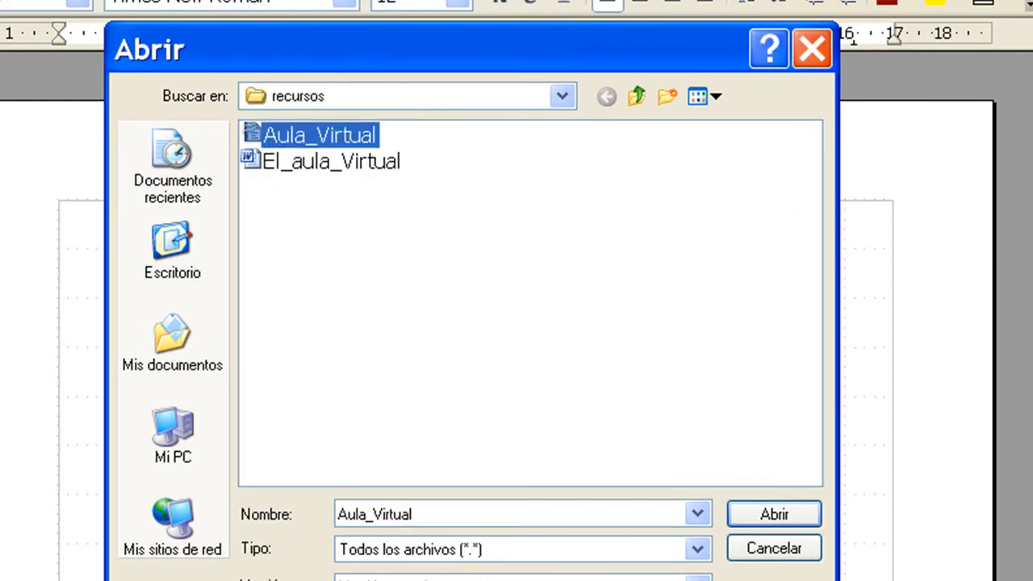
pyautogui.click(779, 518)
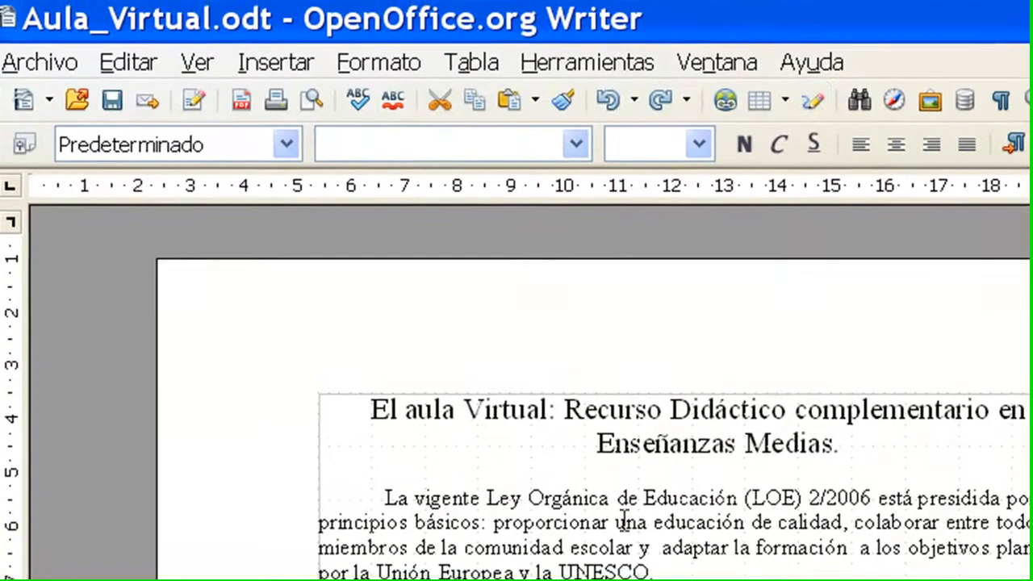
# Step: Open Aula_Virtual.odt again from the recently used documents
pyautogui.click(25, 62)
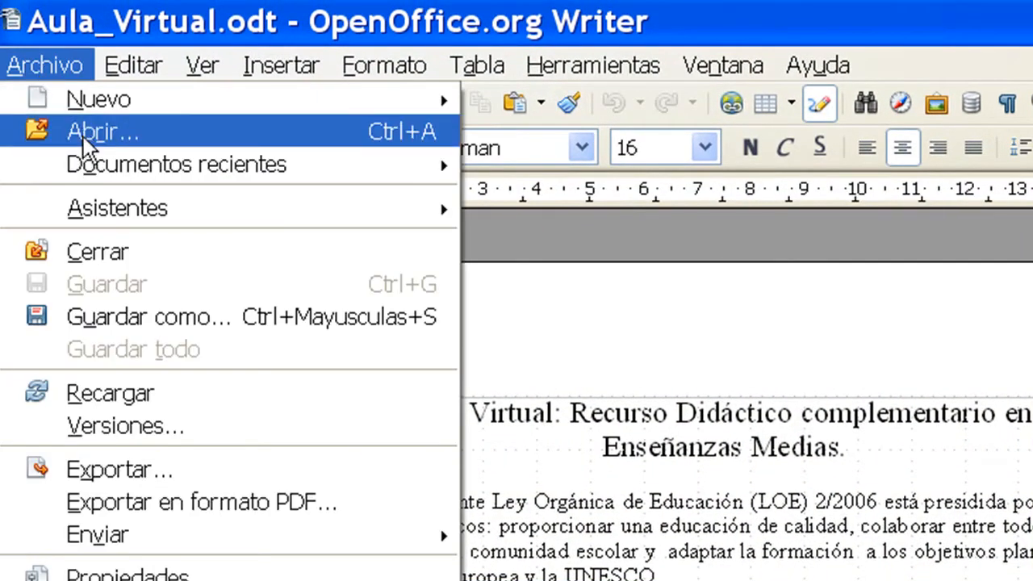
pyautogui.moveTo(84, 167)
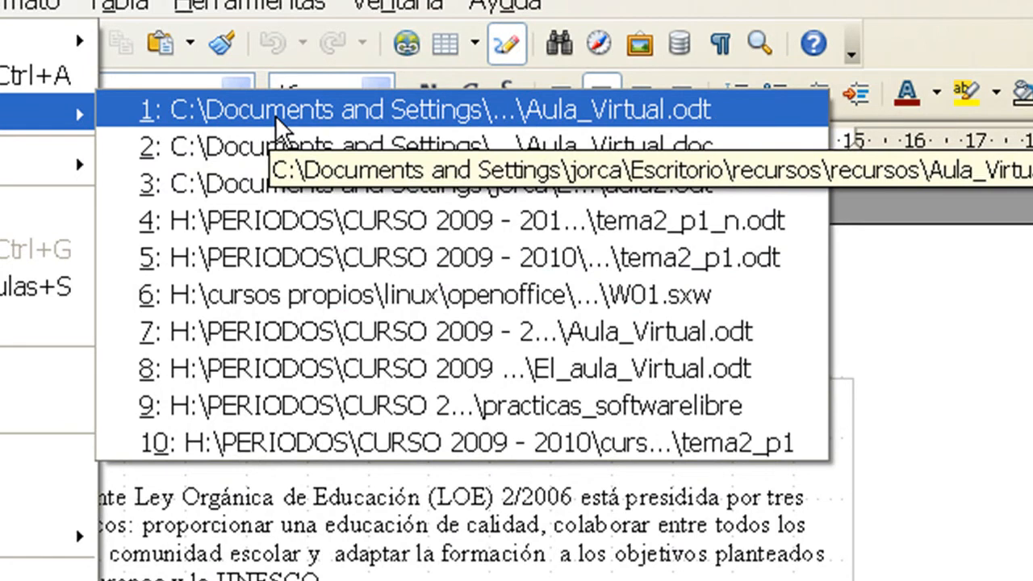
pyautogui.click(277, 119)
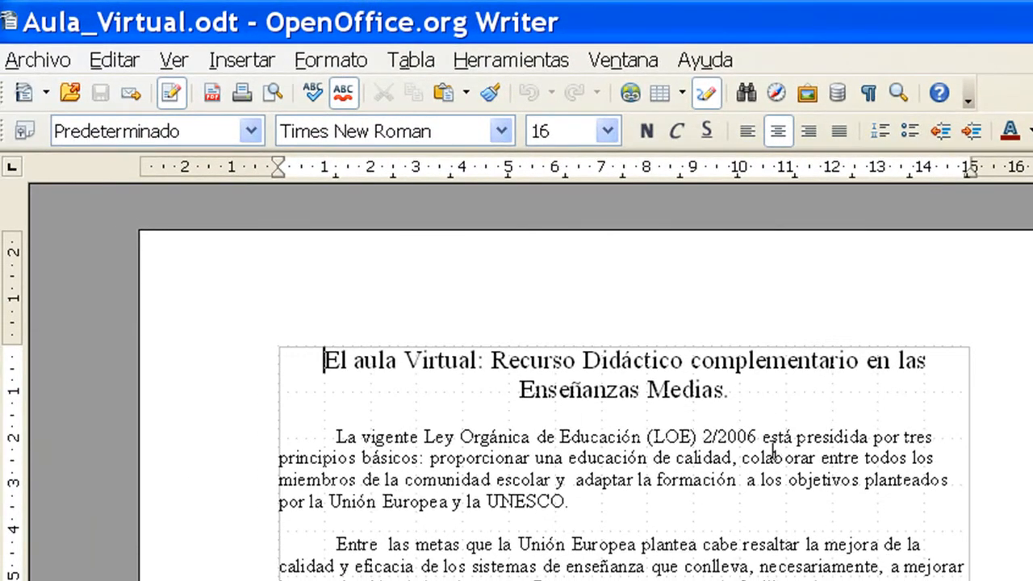
# Step: Save a copy of the document as ddddd, without an extension, in Microsoft Word 97/2000/XP format and check the file in the folder
pyautogui.click(34, 61)
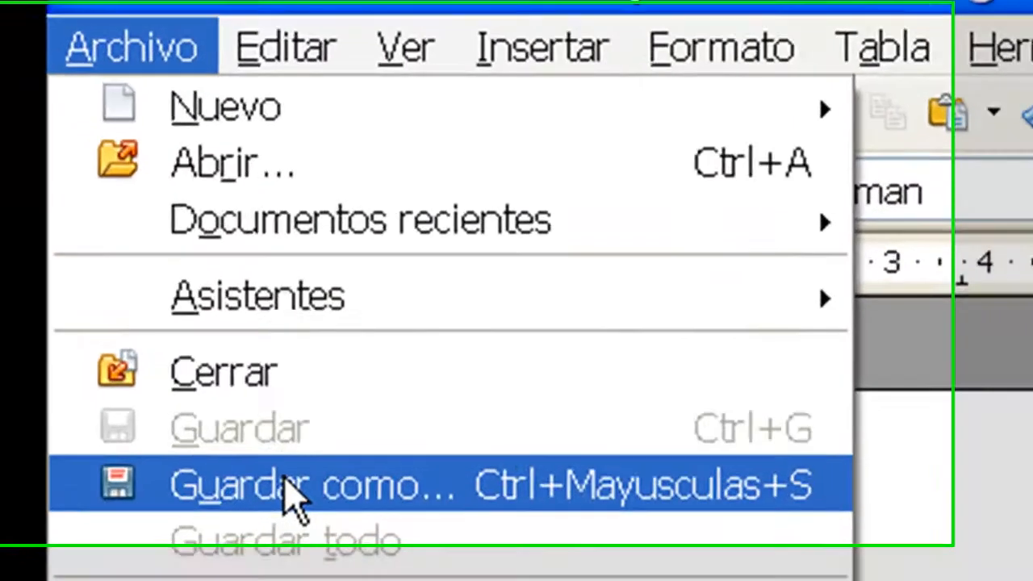
pyautogui.click(114, 277)
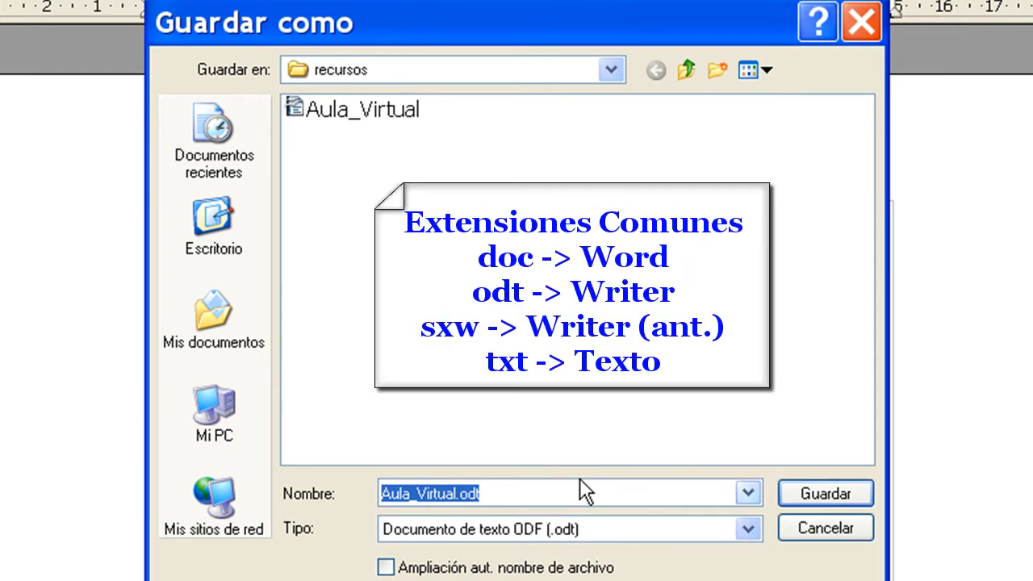
pyautogui.click(536, 532)
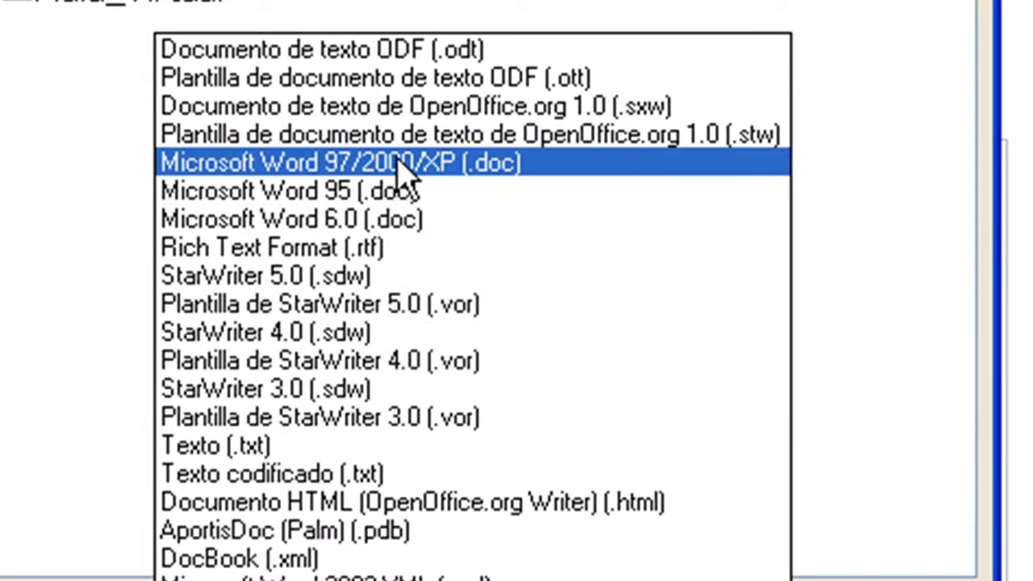
pyautogui.click(401, 168)
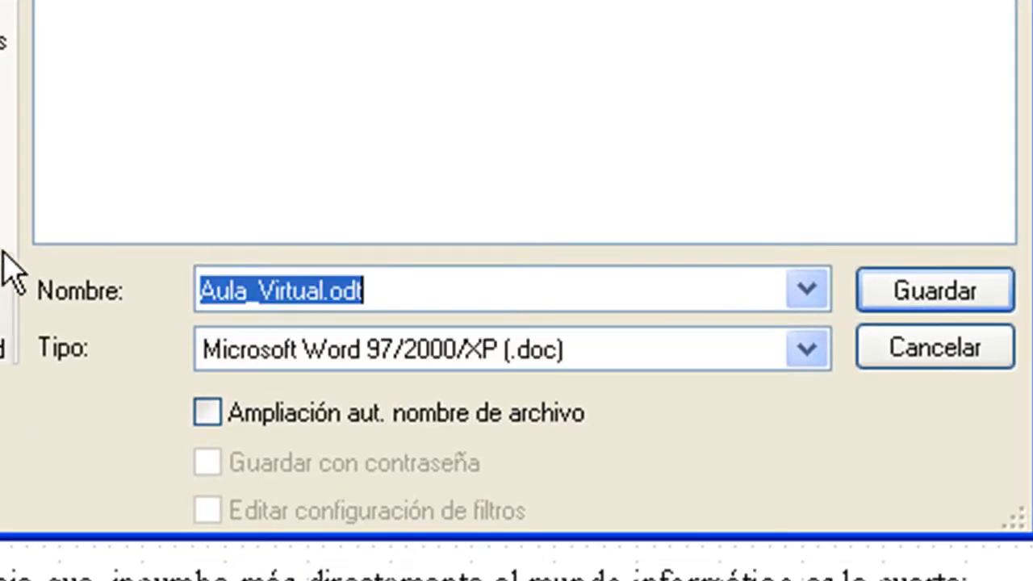
pyautogui.write('ddddd')
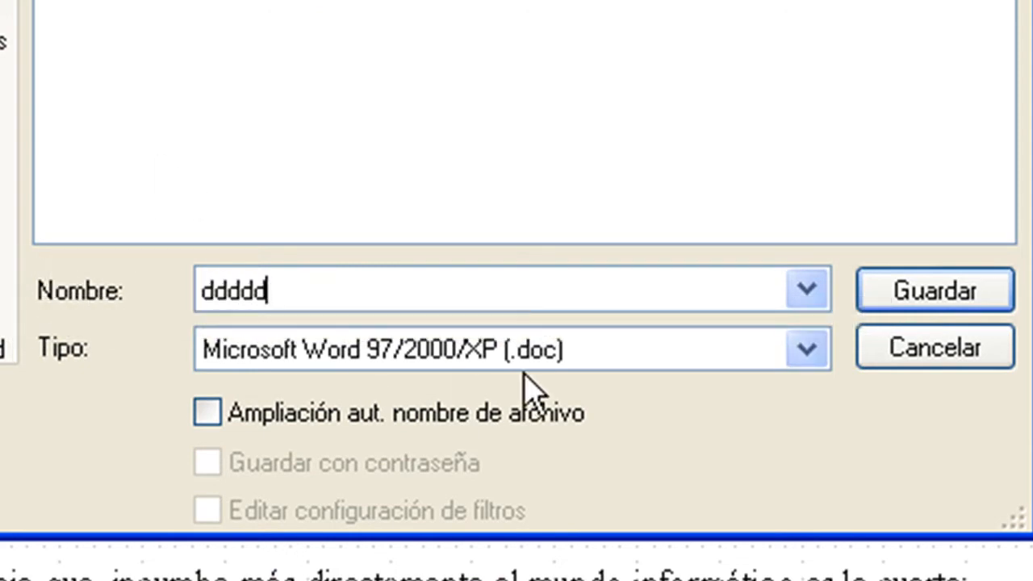
pyautogui.click(933, 292)
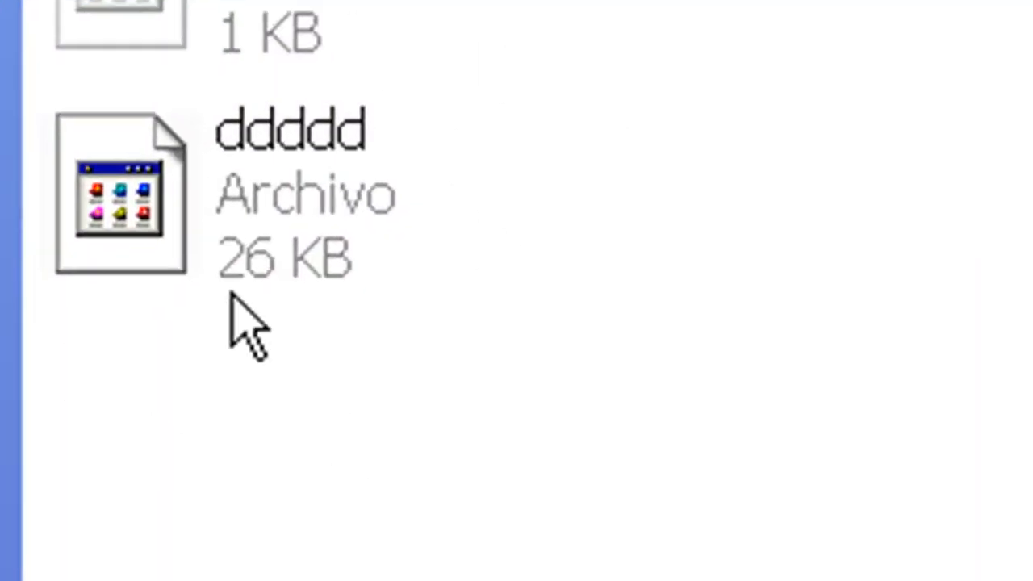
pyautogui.click(319, 153)
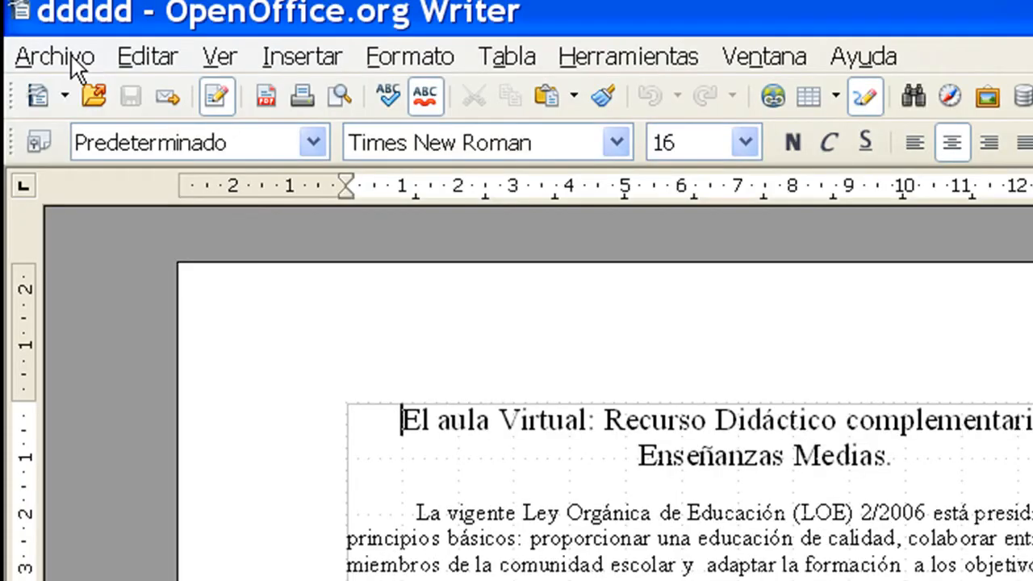
# Step: Save the document again as ddddd.doc in Microsoft Word 97/2000/XP format
pyautogui.click(51, 56)
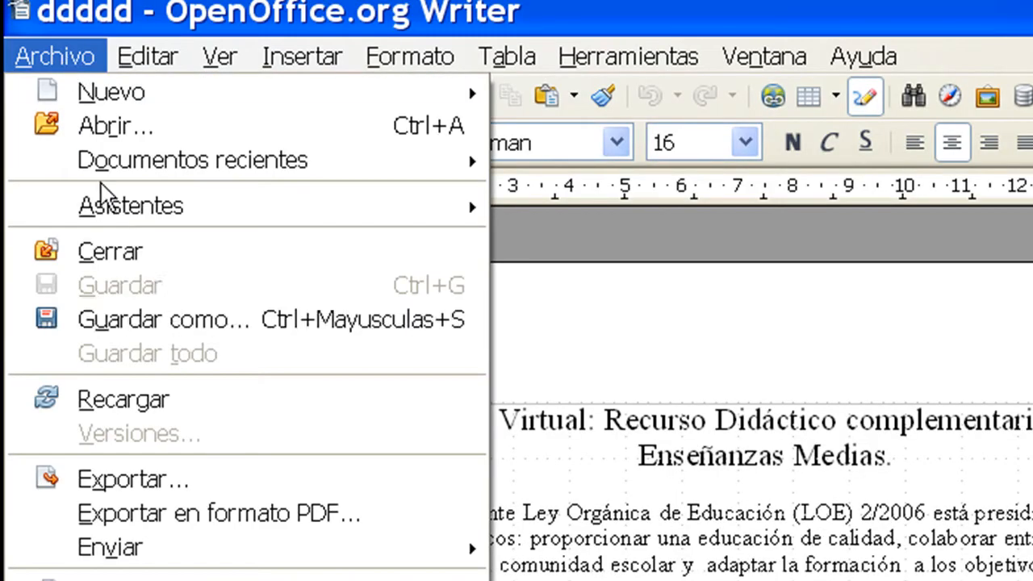
pyautogui.click(145, 319)
pyautogui.click(497, 492)
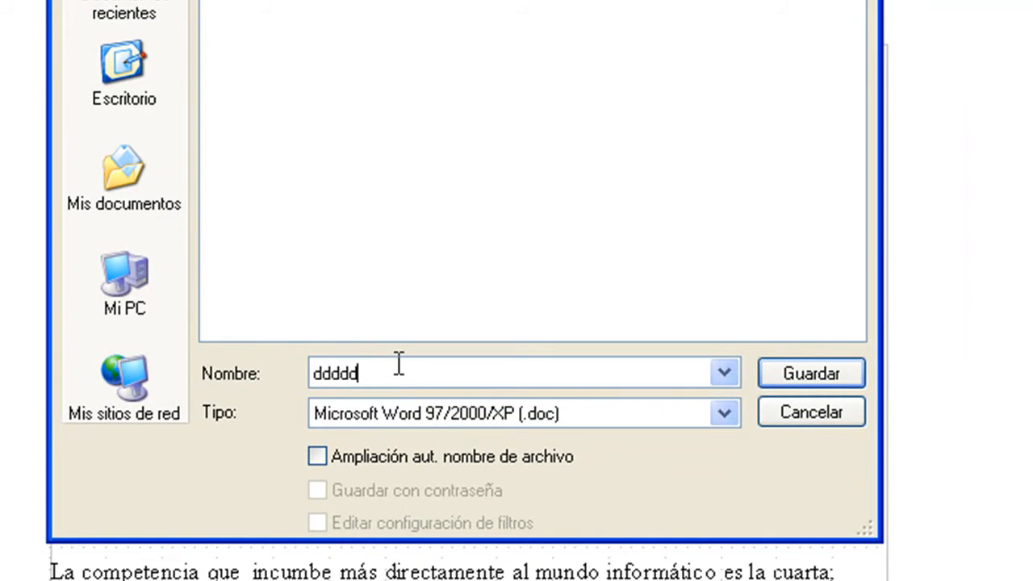
pyautogui.write('.d')
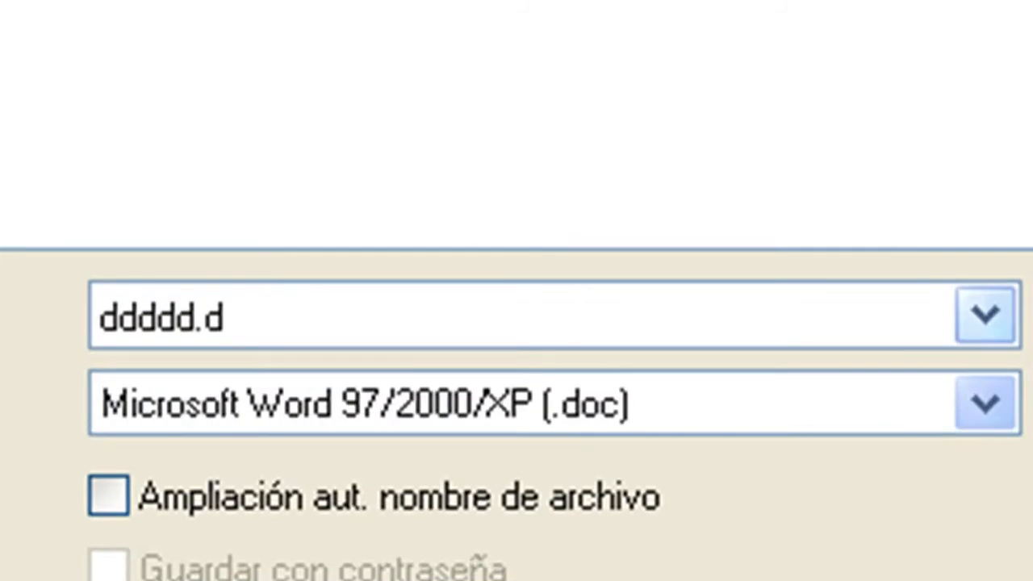
pyautogui.write('oc')
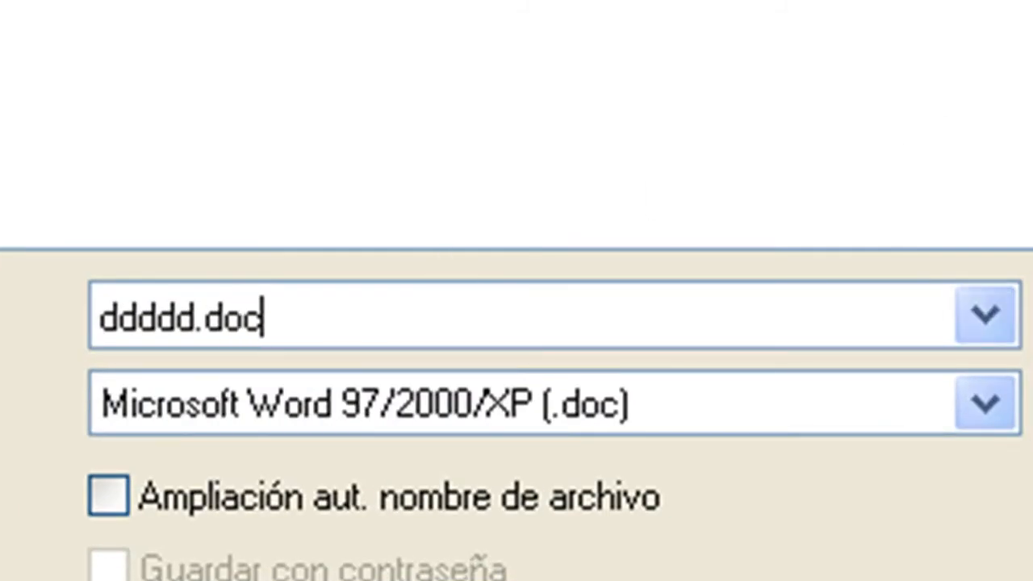
pyautogui.press('Return')
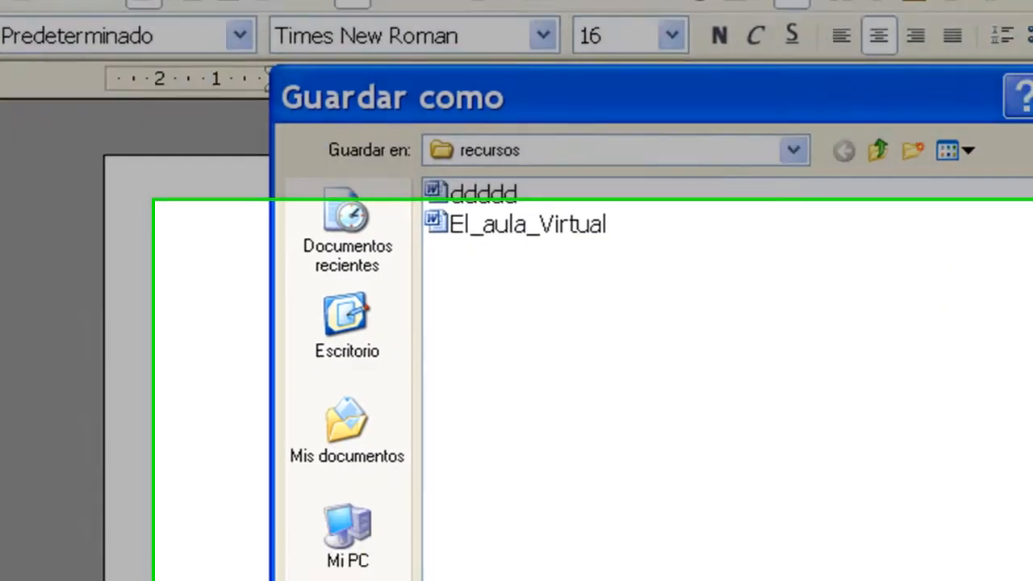
# Step: Save the document as ddddd.txt in Texto codificado format, accepting the ASCII filter options with CR & LF paragraph breaks
pyautogui.click(792, 465)
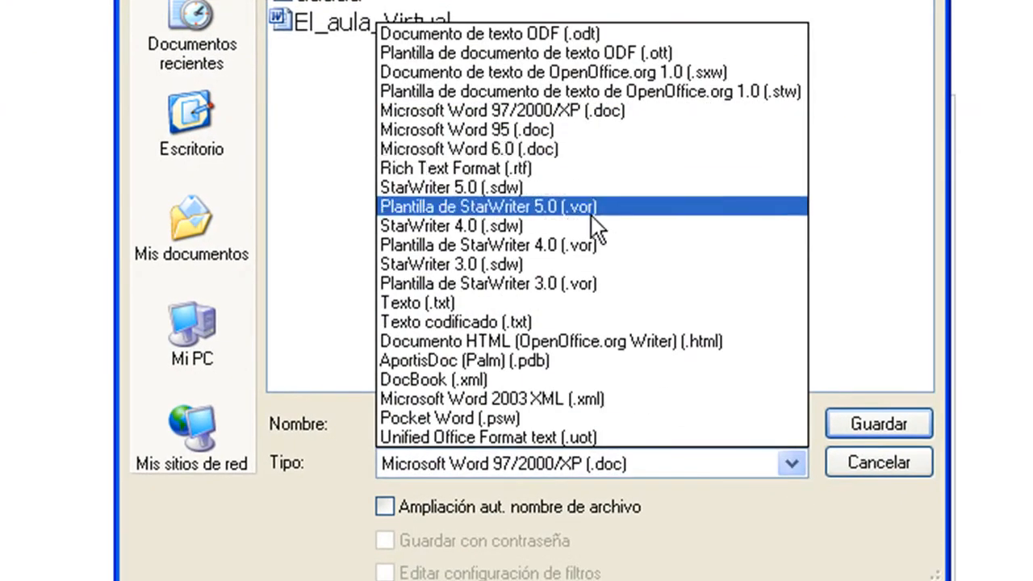
pyautogui.click(515, 322)
pyautogui.click(477, 416)
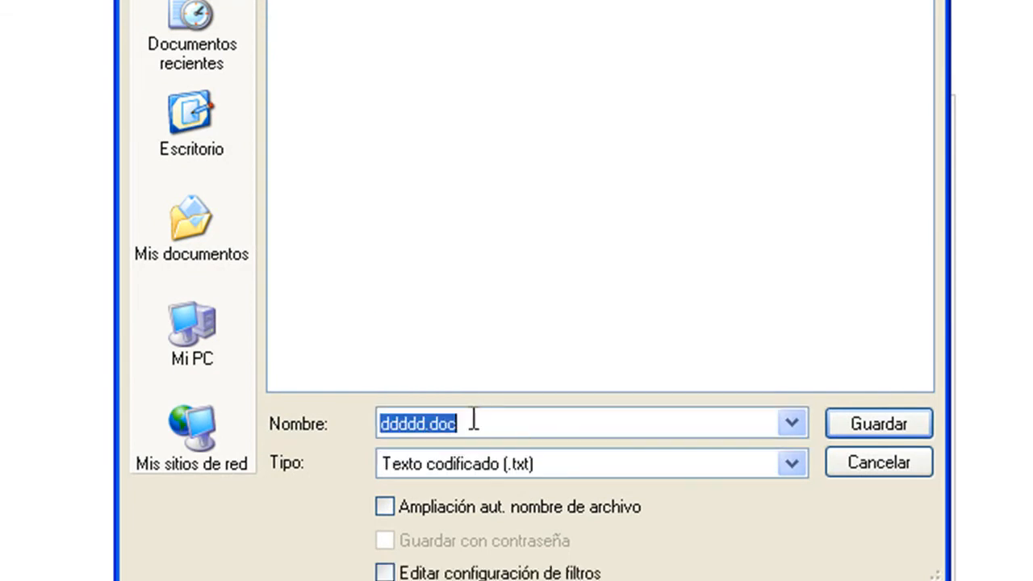
pyautogui.click(474, 421)
pyautogui.press('BackSpace')
pyautogui.press('BackSpace')
pyautogui.press('BackSpace')
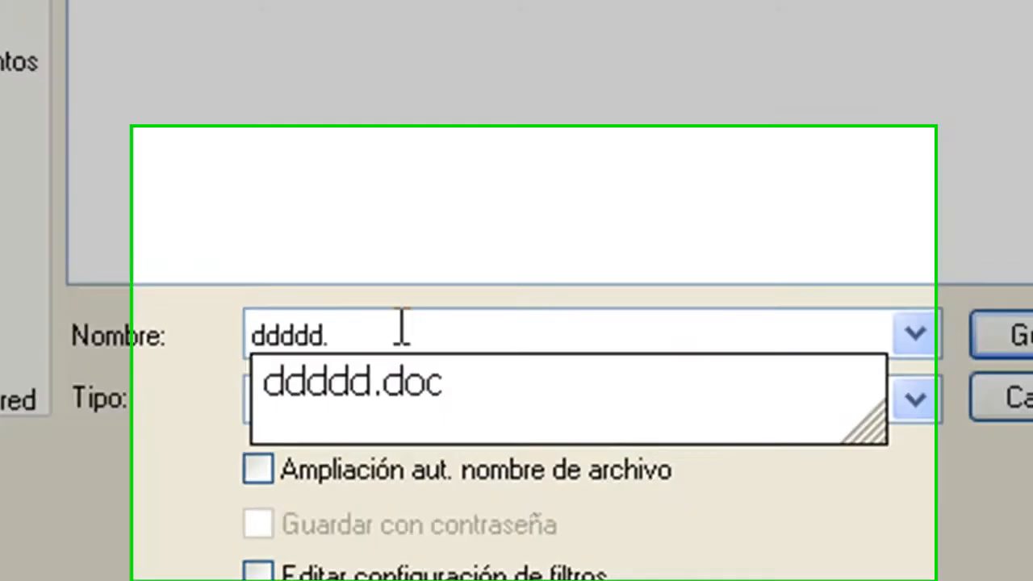
pyautogui.write('txt')
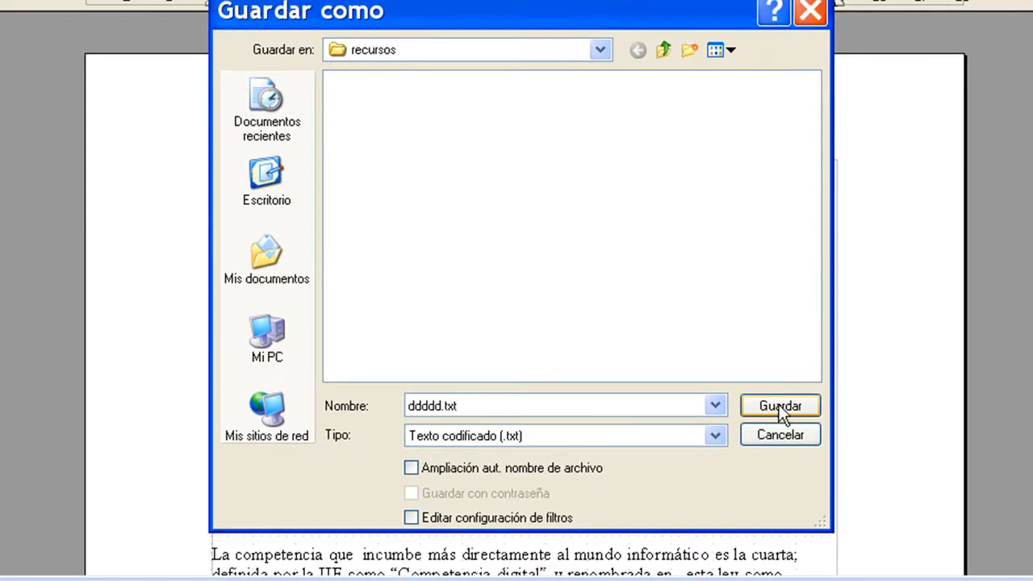
pyautogui.click(779, 405)
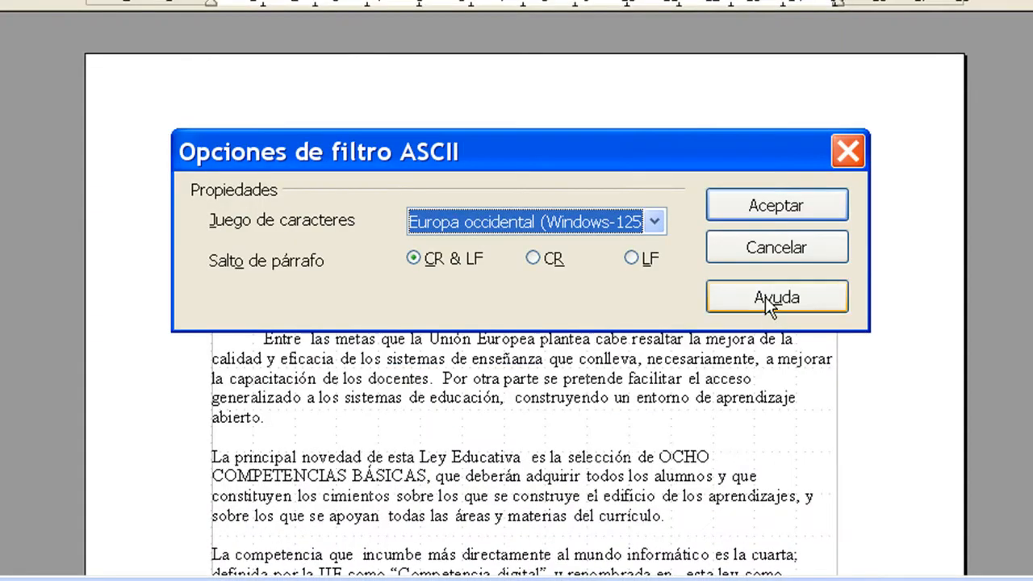
pyautogui.click(753, 206)
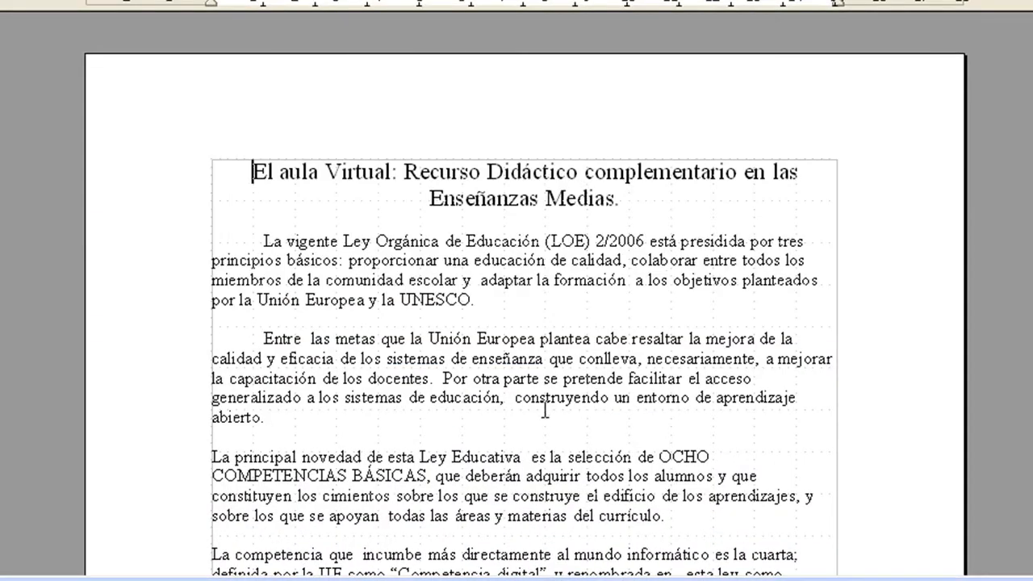
# Step: Switch to the recursos folder in Windows Explorer and inspect the saved ddddd text and Word files
pyautogui.click(309, 579)
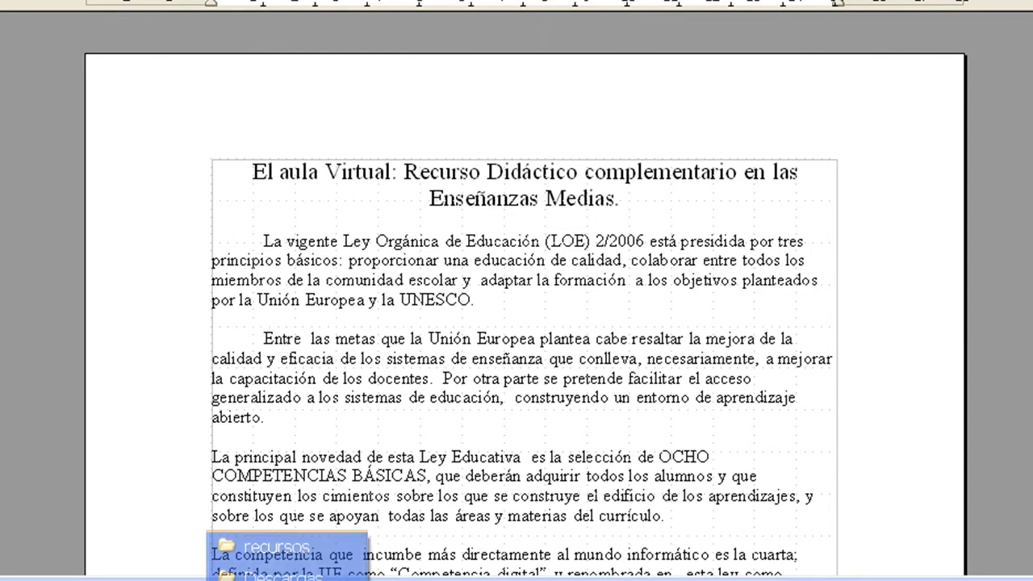
pyautogui.click(313, 549)
pyautogui.click(472, 514)
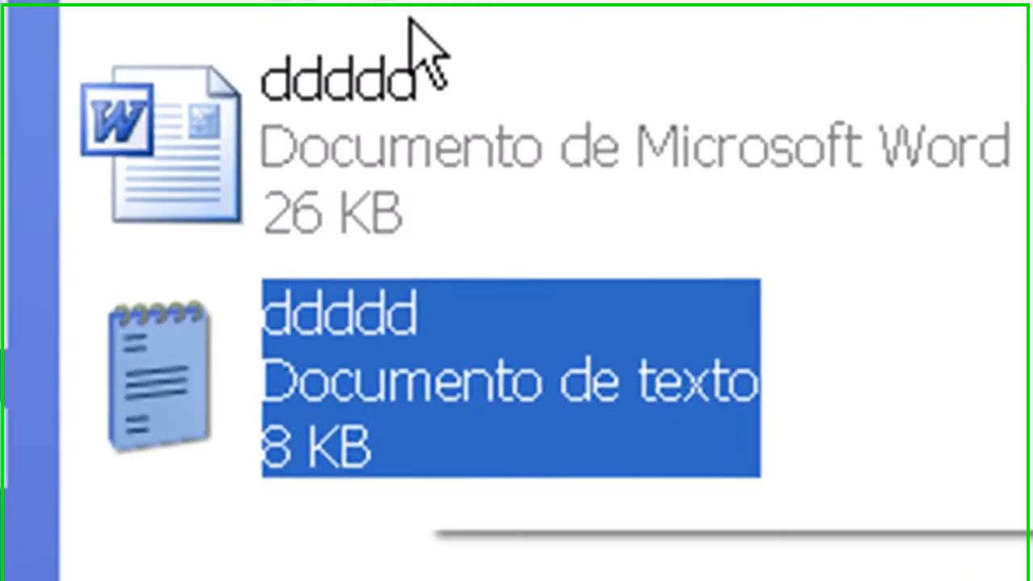
pyautogui.click(398, 413)
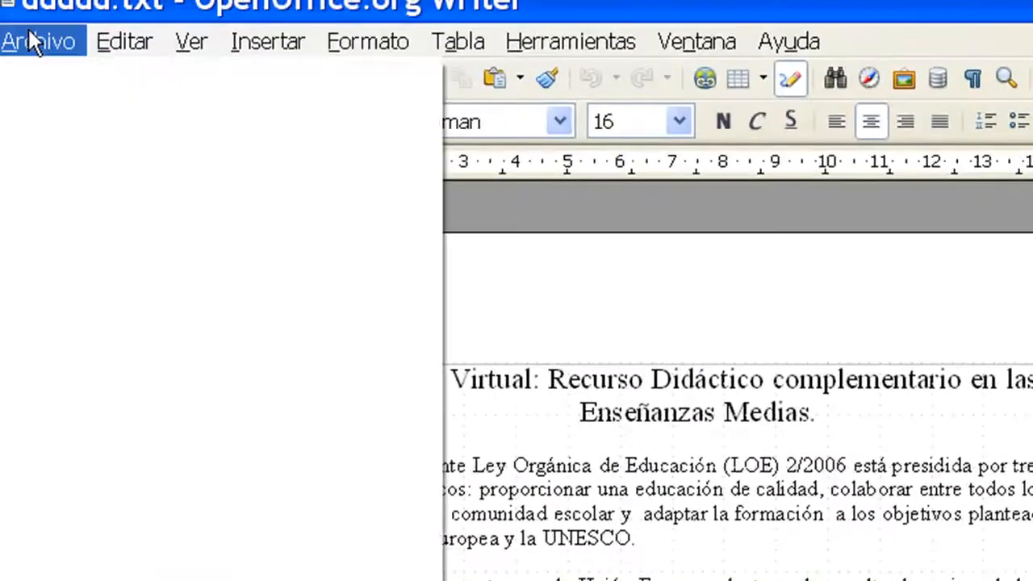
# Step: Save the document as Aula_Virtual in ODF text format with password protection enabled, replacing the existing file
pyautogui.click(29, 38)
pyautogui.click(98, 287)
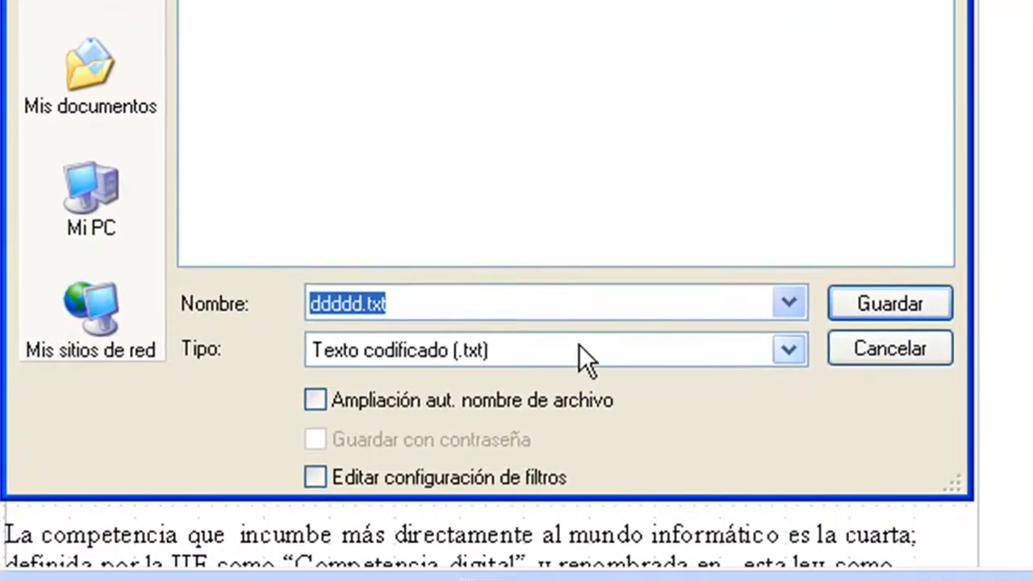
pyautogui.click(579, 345)
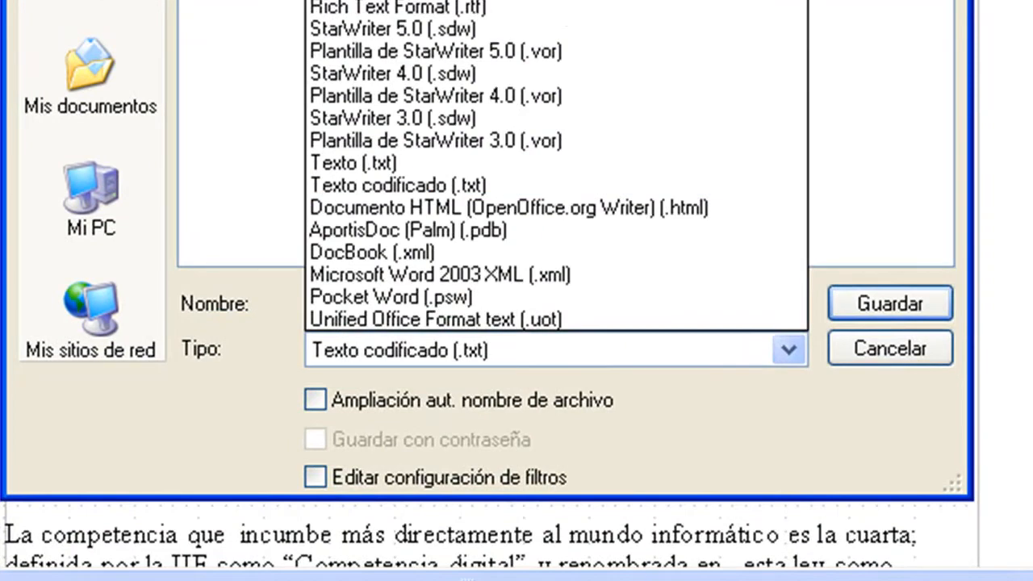
pyautogui.click(532, 2)
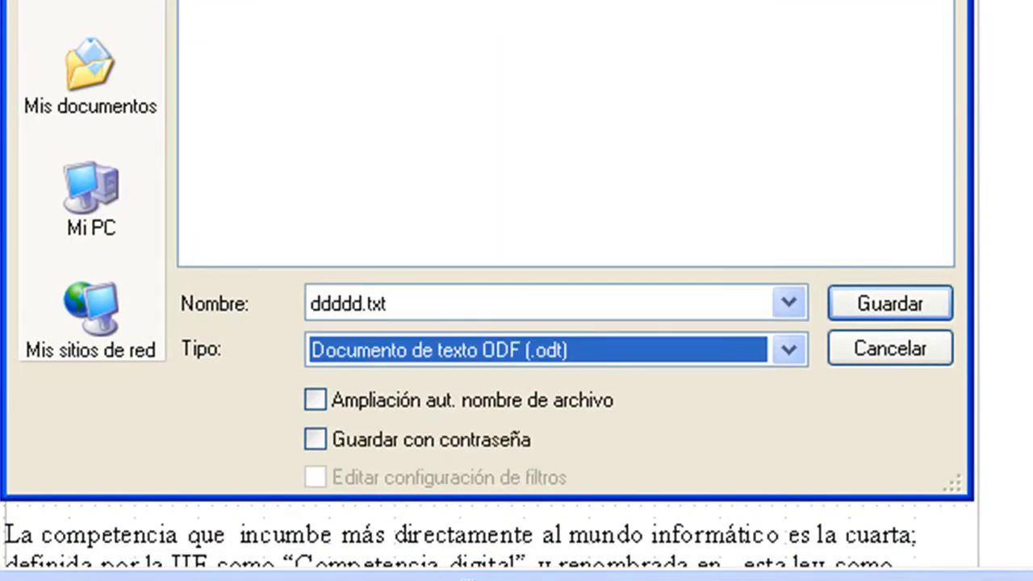
pyautogui.write('Aula_Virtual')
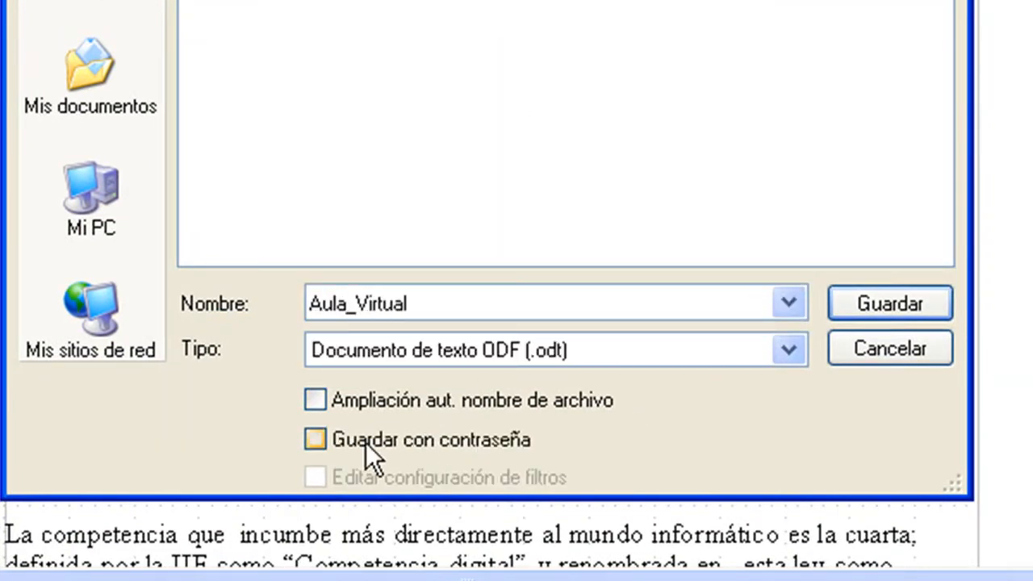
pyautogui.click(366, 442)
pyautogui.click(879, 301)
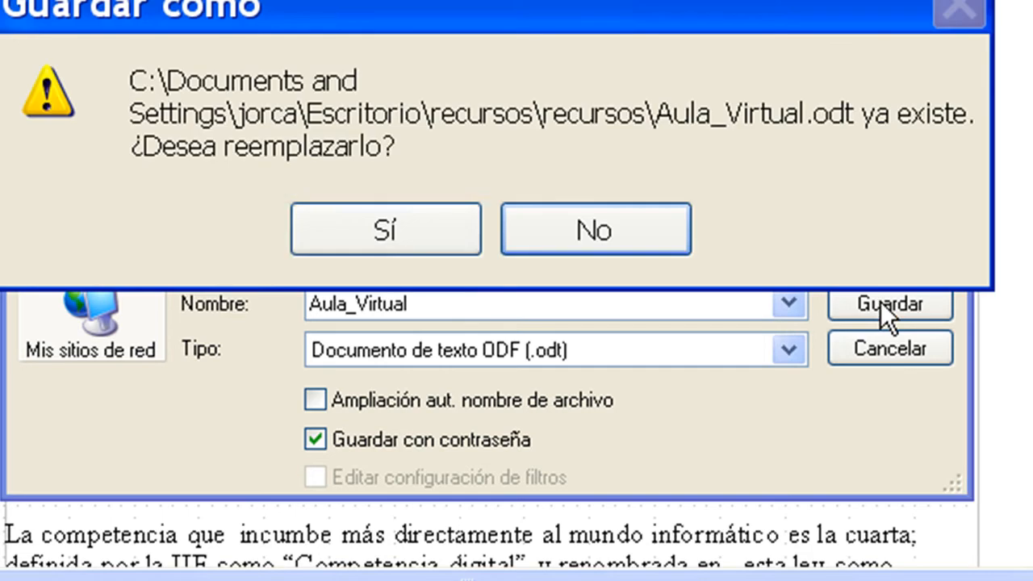
pyautogui.click(412, 235)
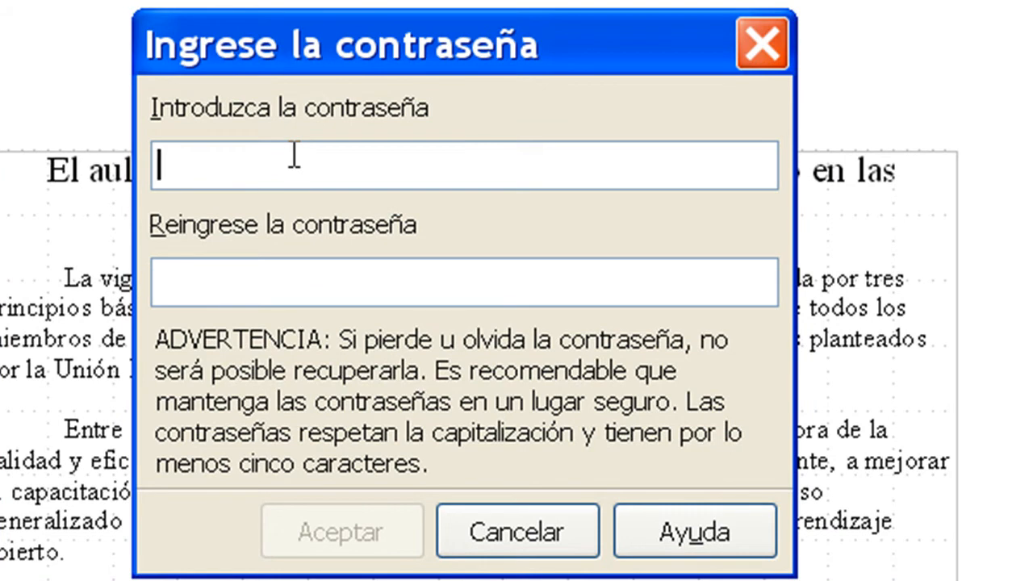
# Step: Try to set the document password by filling in the password and its confirmation
pyautogui.write('*******')
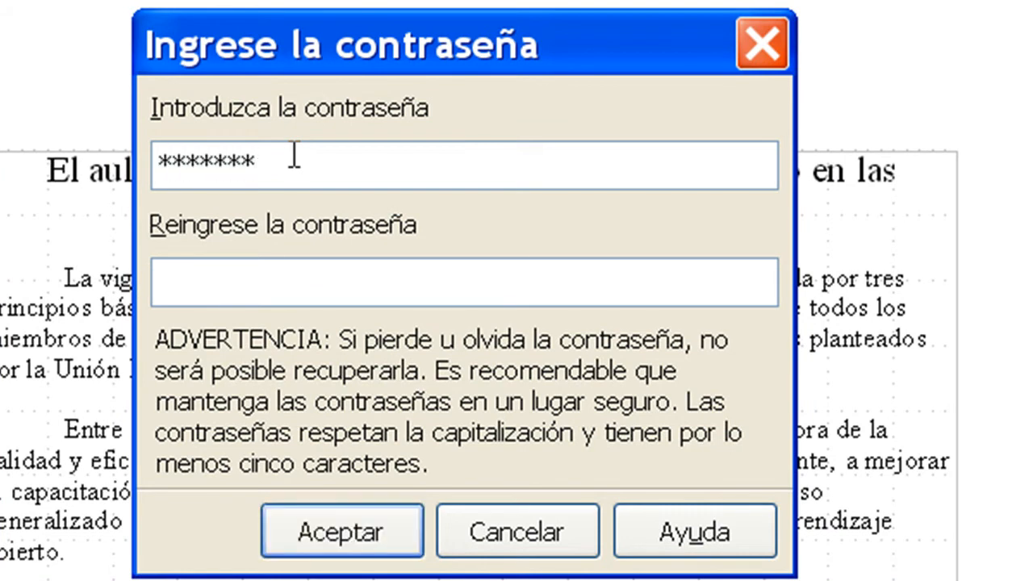
pyautogui.write('******')
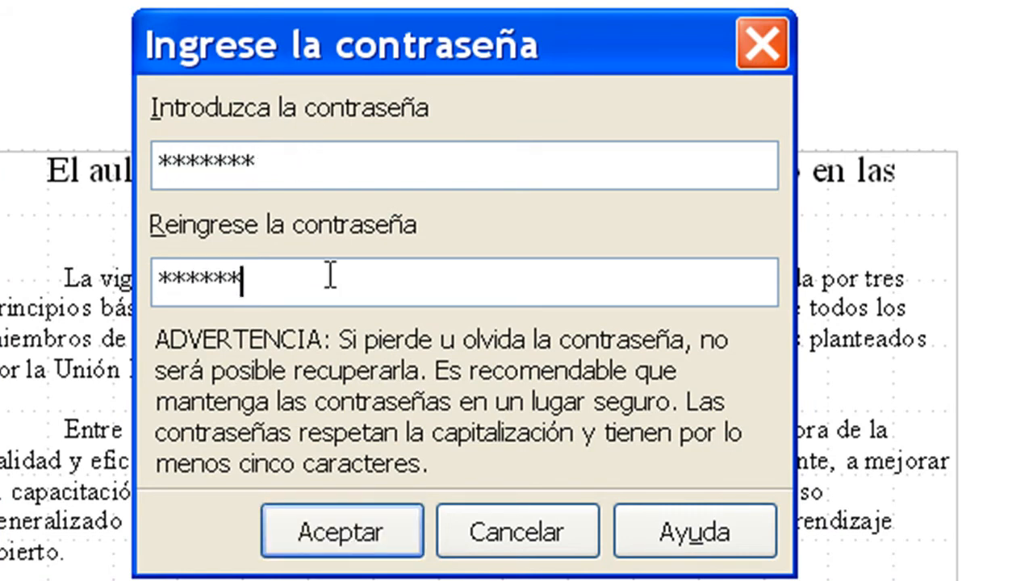
pyautogui.click(322, 534)
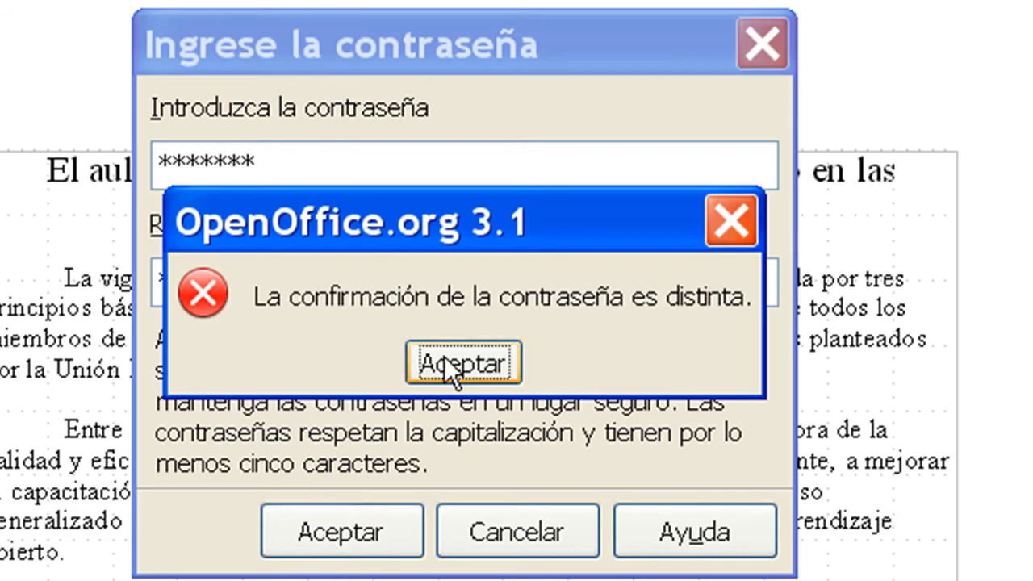
pyautogui.click(471, 359)
# Step: Re-enter the document password and a matching confirmation to save Aula_Virtual with password protection
pyautogui.moveTo(261, 170); pyautogui.dragTo(2, 113)
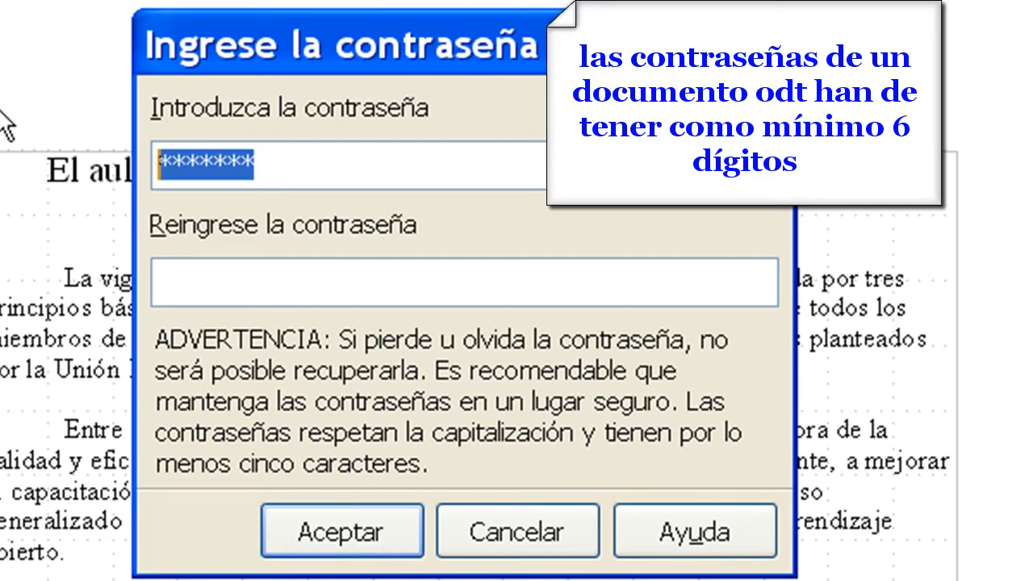
pyautogui.write('******')
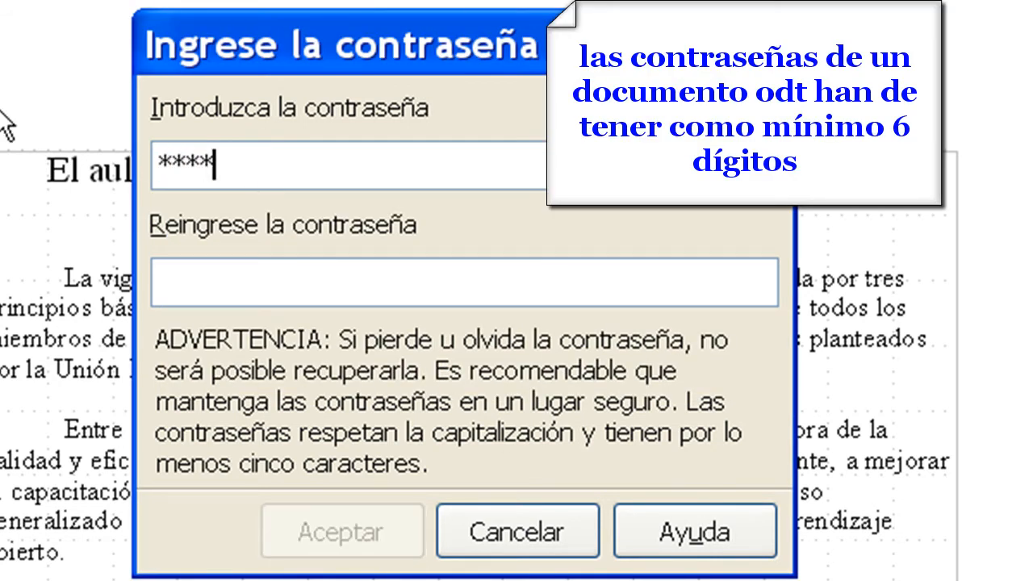
pyautogui.click(242, 286)
pyautogui.write('******')
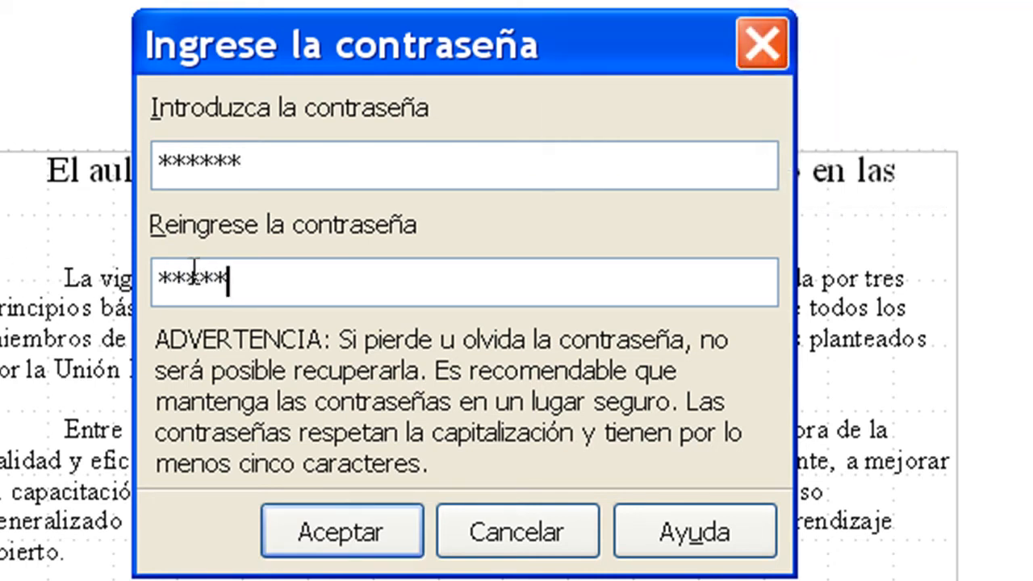
pyautogui.click(339, 536)
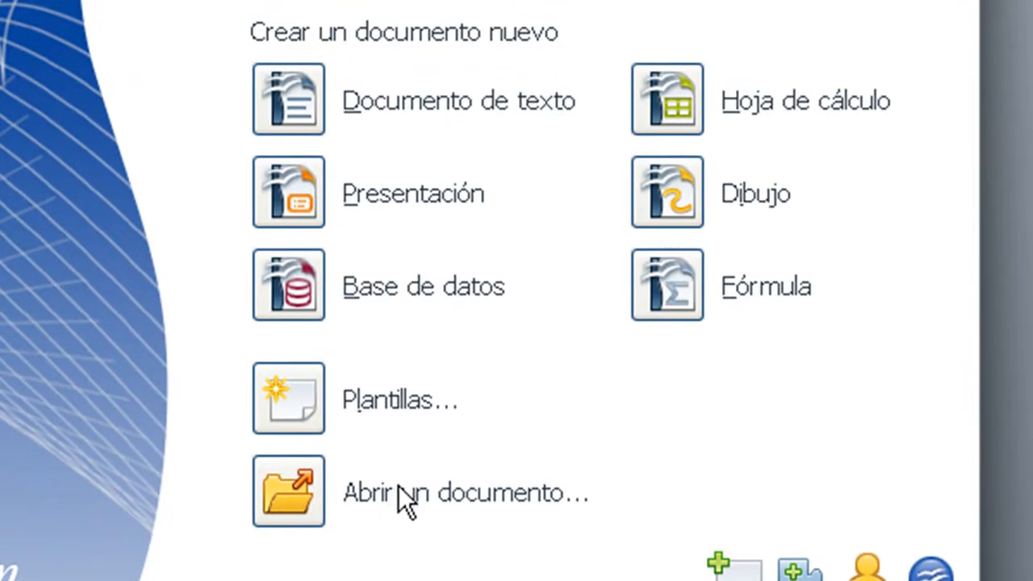
# Step: Open the Aula_Virtual document and unlock it by entering the document password
pyautogui.click(288, 484)
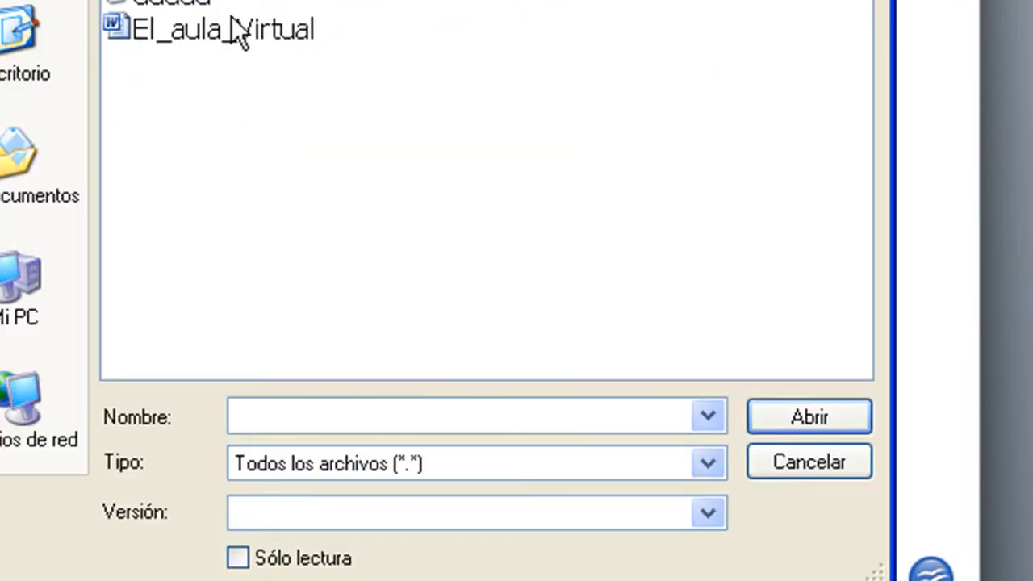
pyautogui.write('Aula_Virtual')
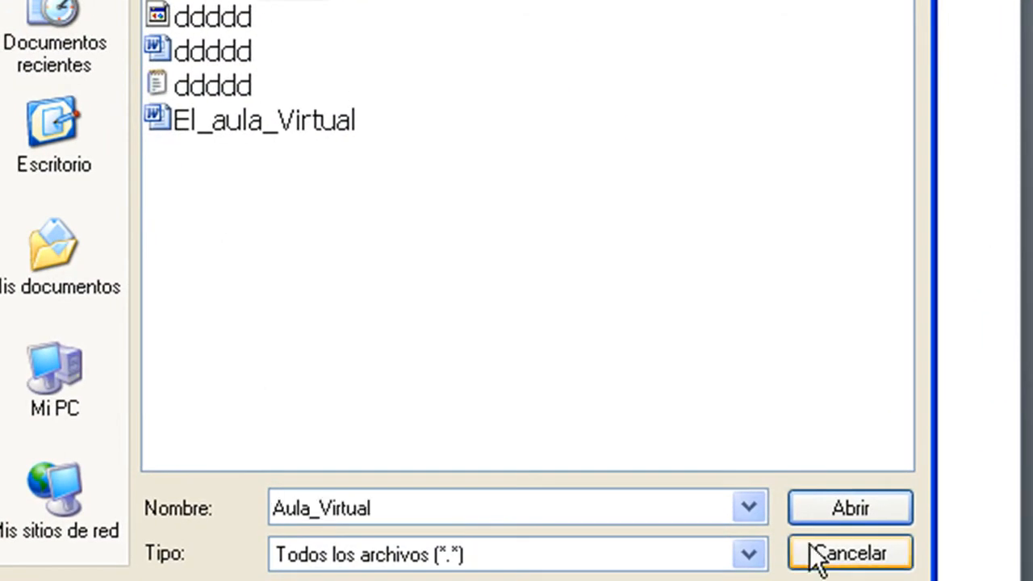
pyautogui.click(830, 517)
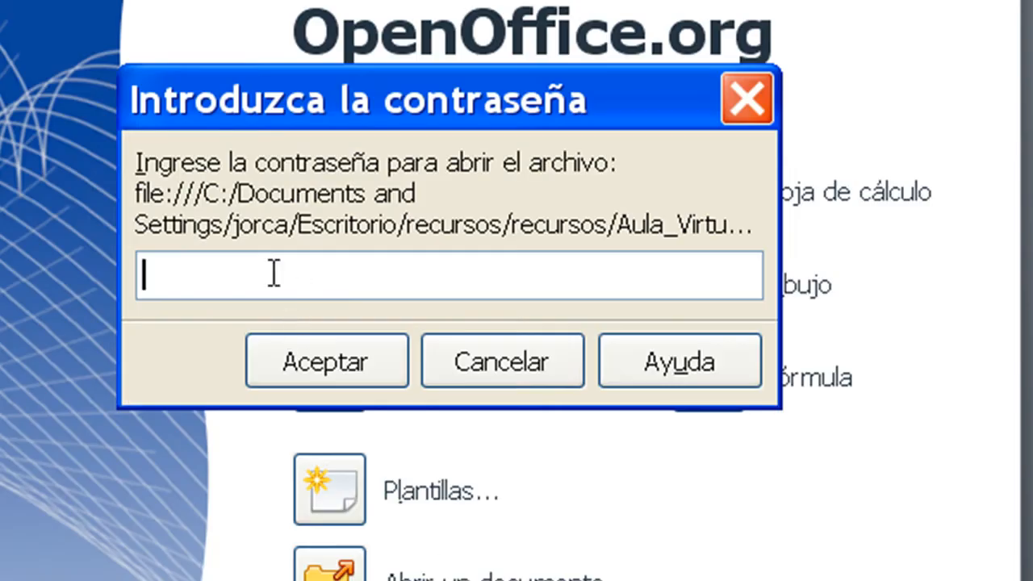
pyautogui.write('*****')
pyautogui.click(334, 368)
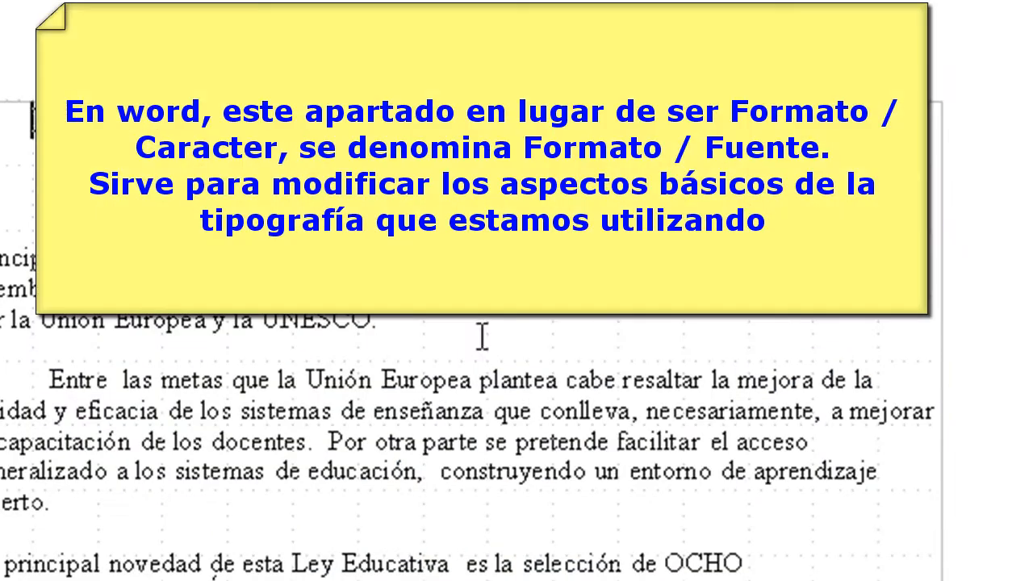
# Step: Give the text "Entre las metas que la Unión Europea" a yellow character background
pyautogui.moveTo(50, 377); pyautogui.dragTo(472, 379)
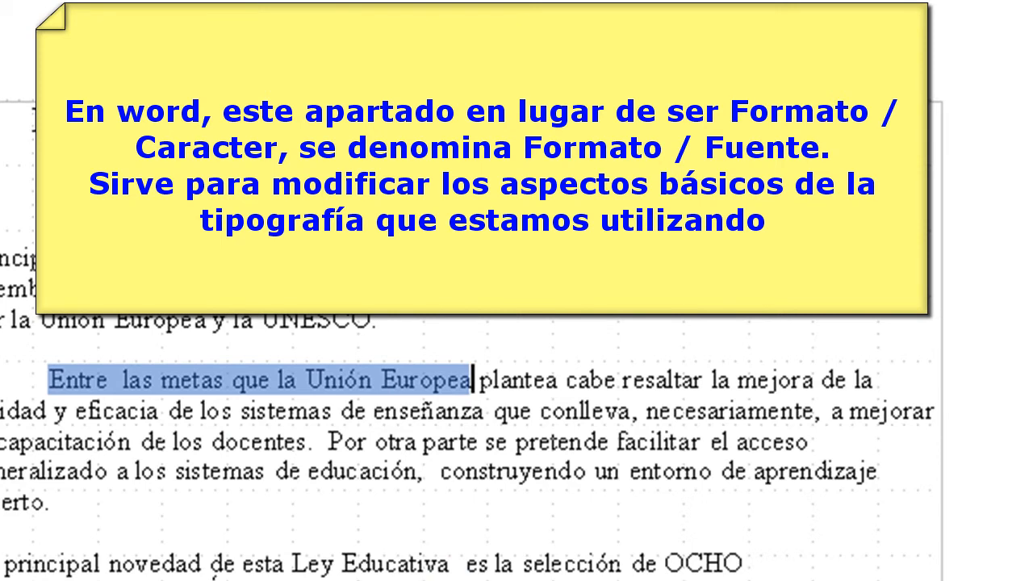
pyautogui.click(105, 84)
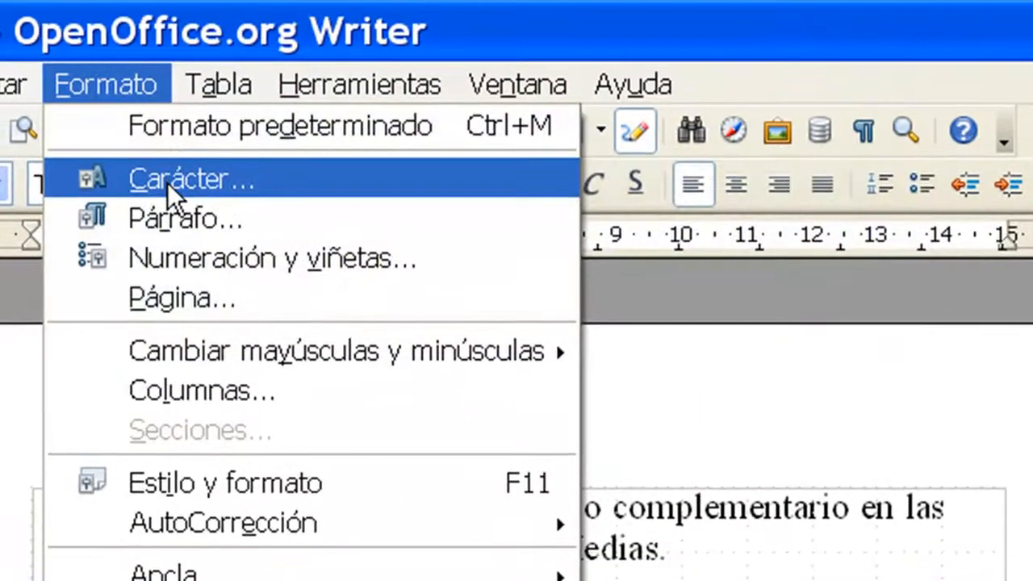
pyautogui.click(167, 182)
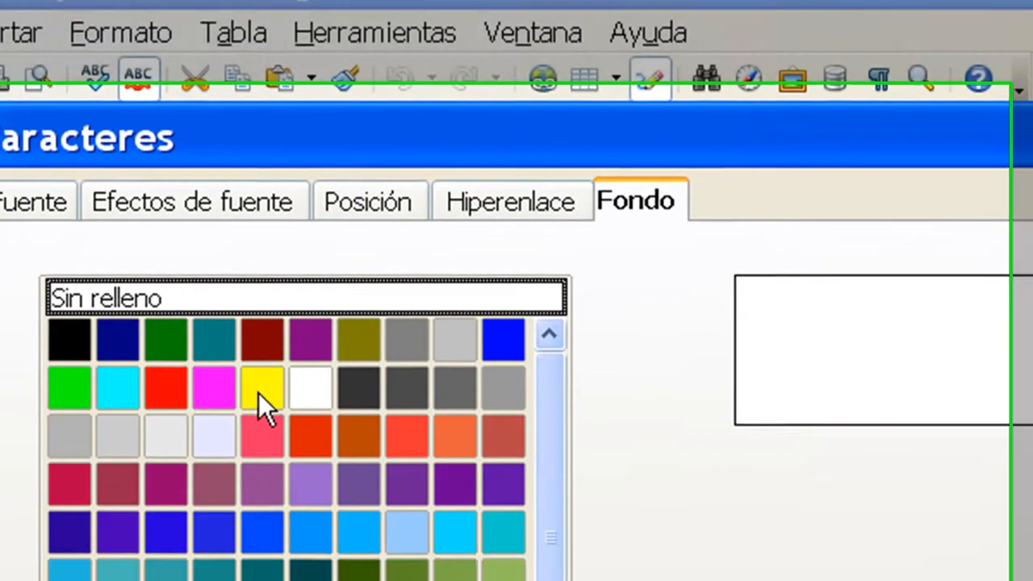
pyautogui.click(247, 440)
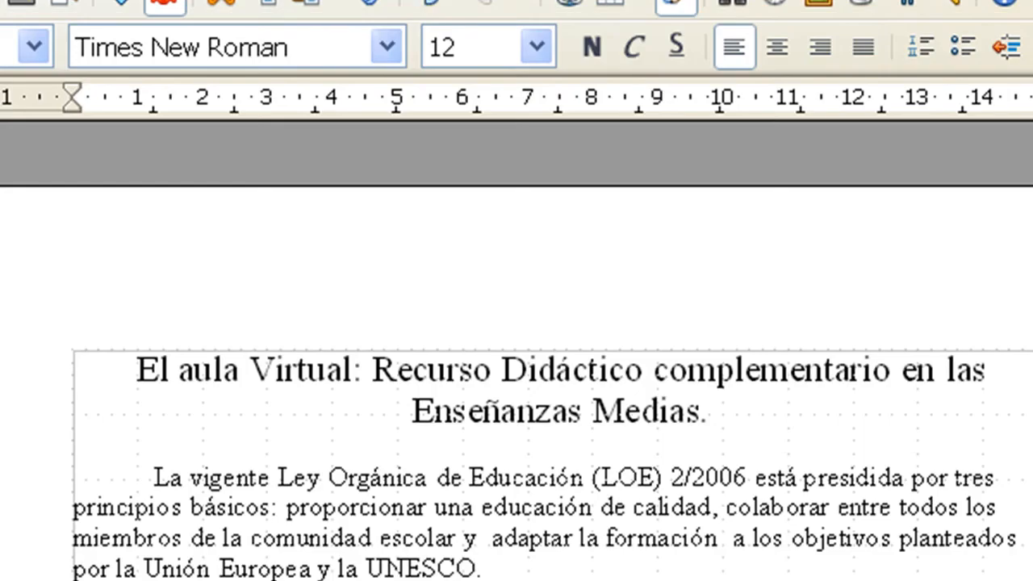
# Step: Highlight in red the text from the final "s" of "los" through "sistemas de enseñanza que conlleva," in the second paragraph
pyautogui.moveTo(231, 557); pyautogui.dragTo(536, 558)
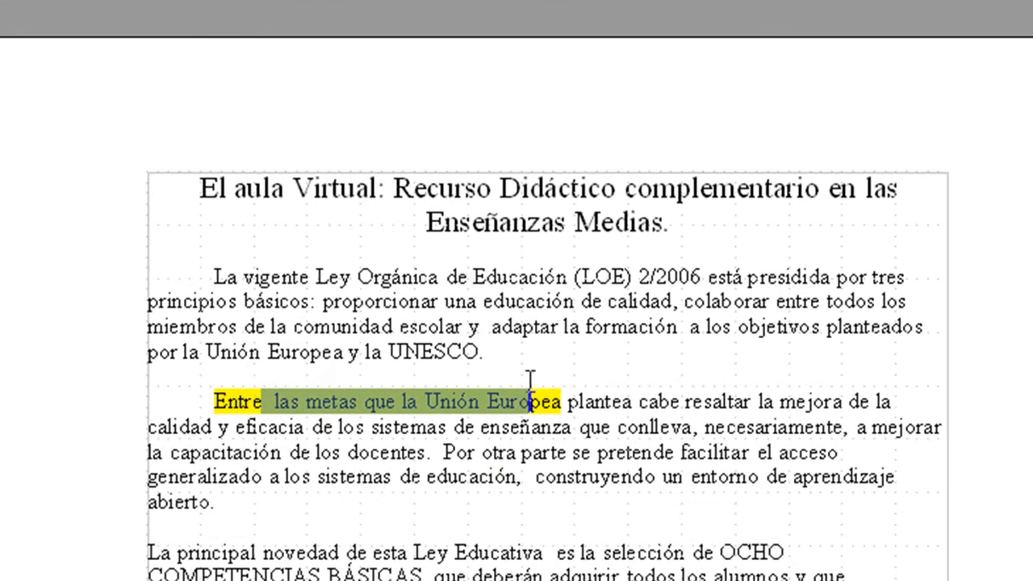
pyautogui.moveTo(385, 433); pyautogui.dragTo(699, 426)
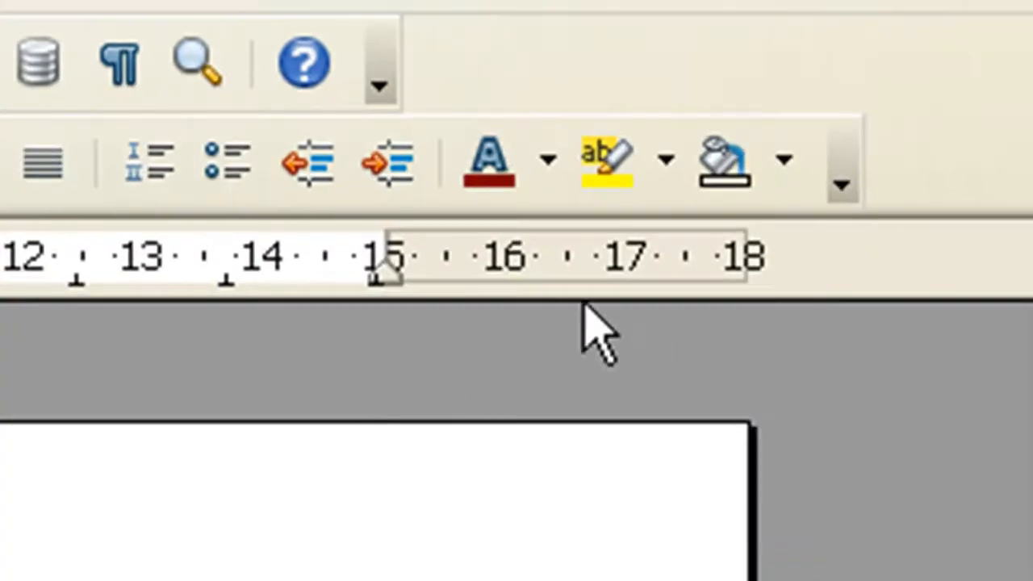
pyautogui.click(666, 161)
pyautogui.click(385, 359)
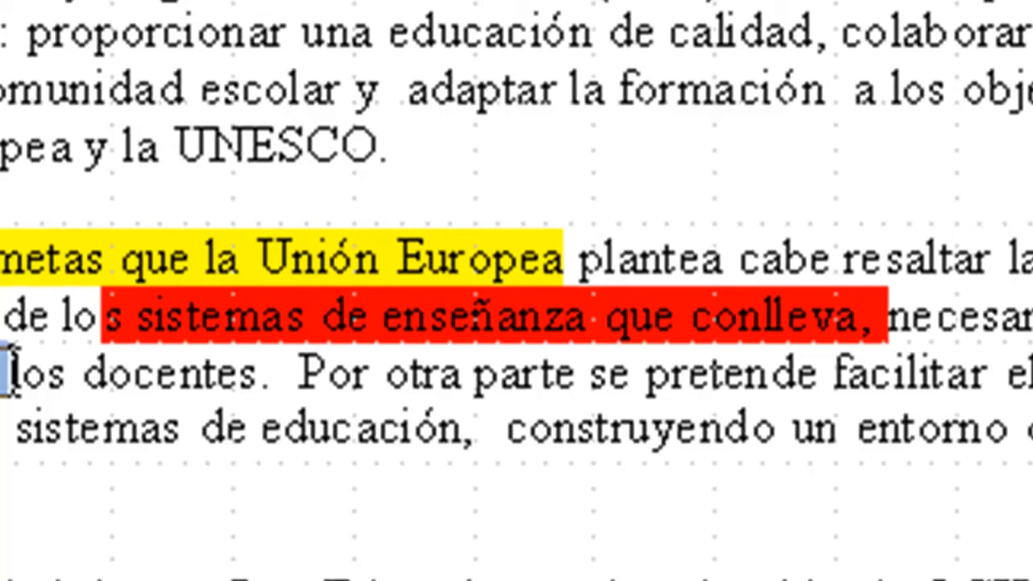
# Step: Format "la capacitación de los docentes" in Tw Cen MT Condensed, style Negrita cursiva, size 15
pyautogui.moveTo(16, 376); pyautogui.dragTo(257, 376)
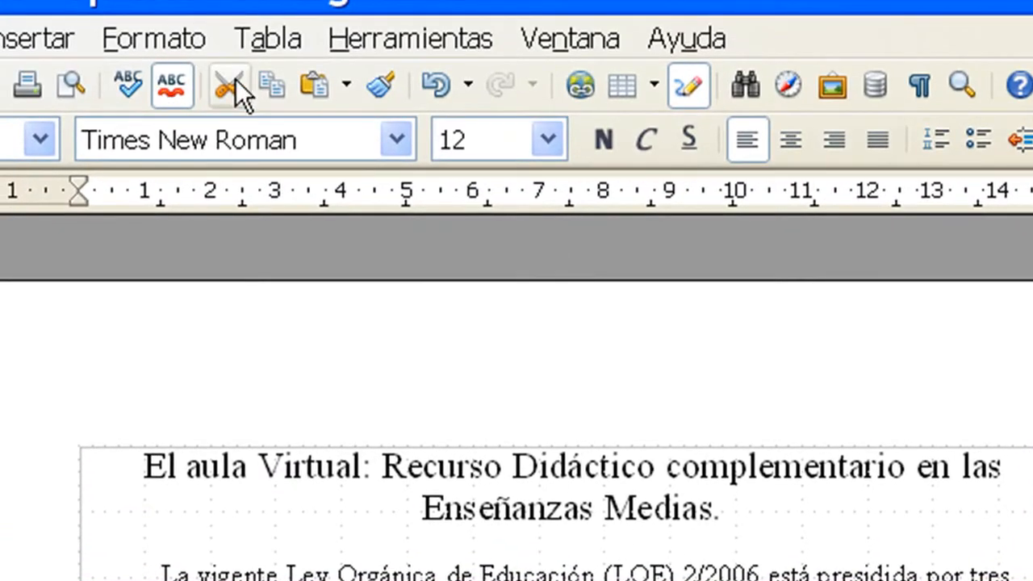
pyautogui.click(180, 39)
pyautogui.click(242, 134)
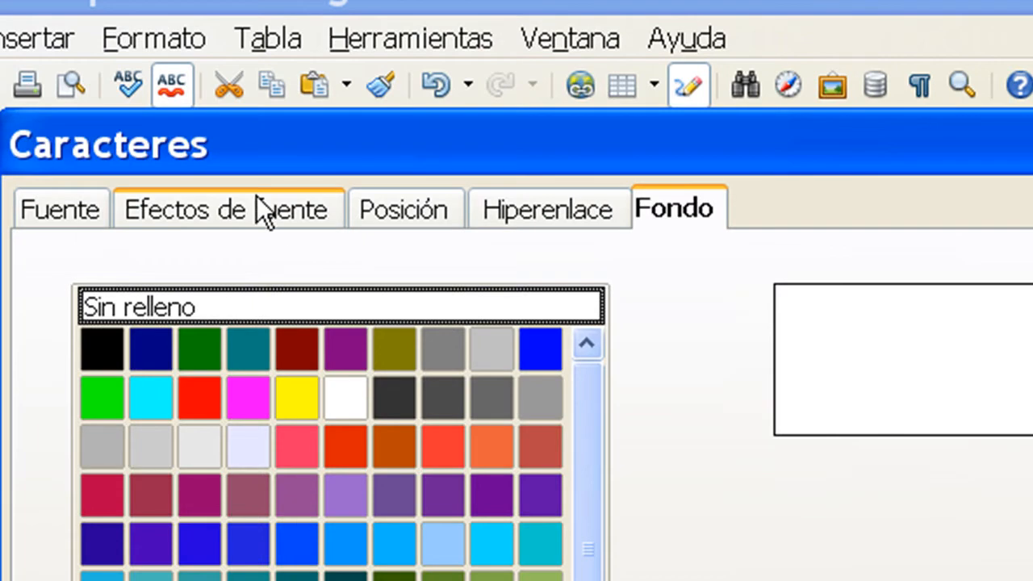
pyautogui.click(72, 209)
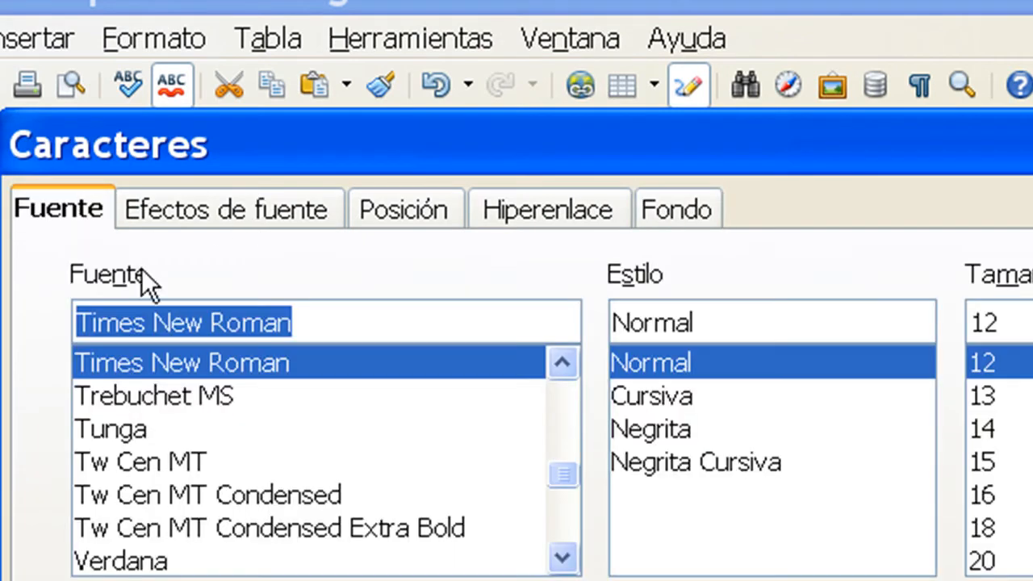
pyautogui.click(621, 432)
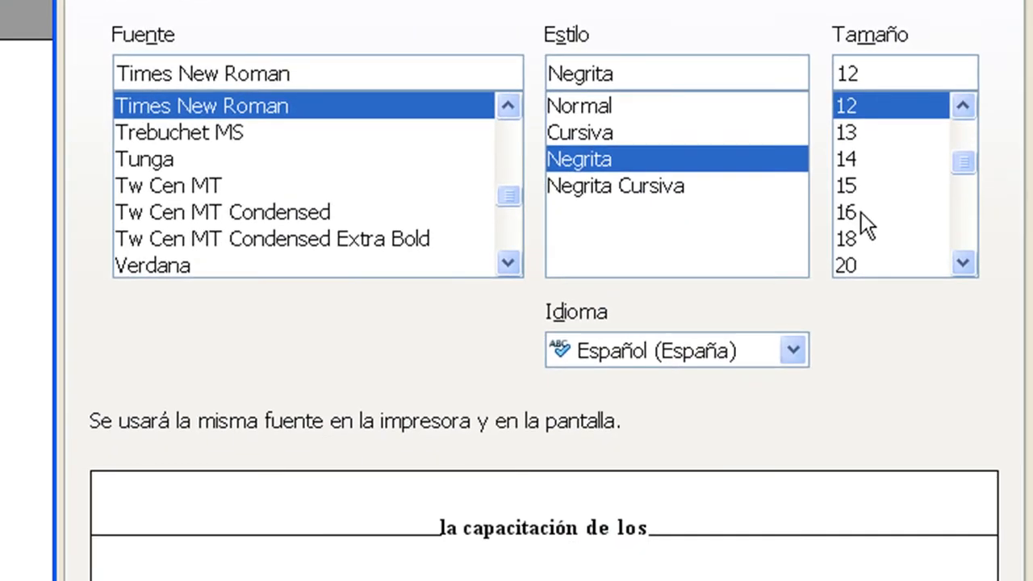
pyautogui.click(980, 458)
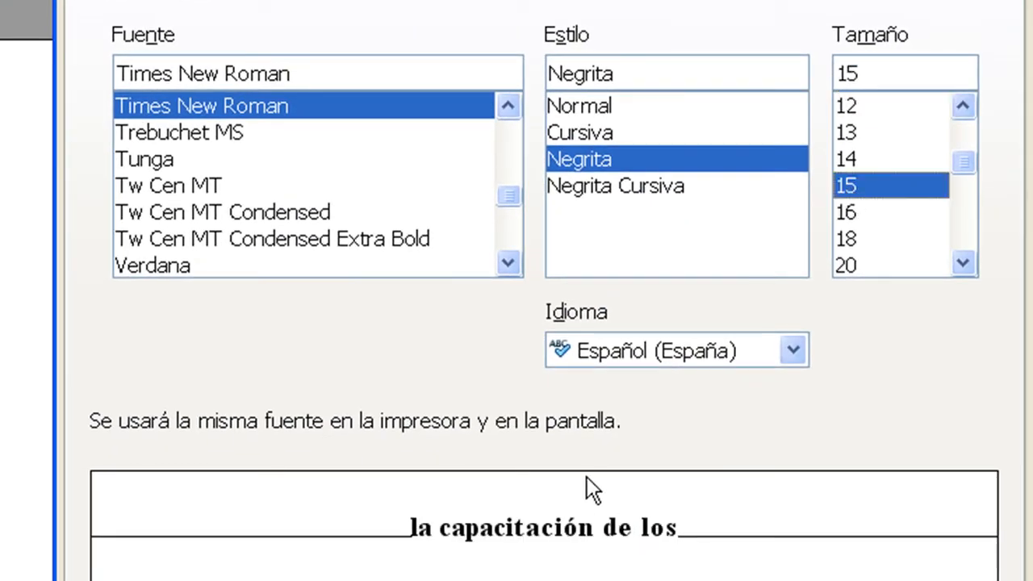
pyautogui.click(611, 190)
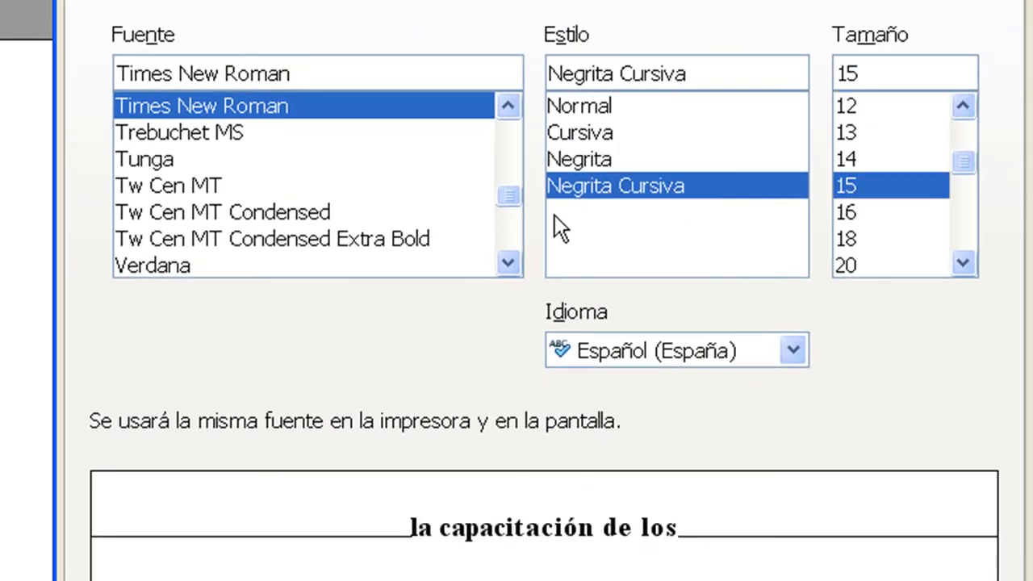
pyautogui.click(258, 217)
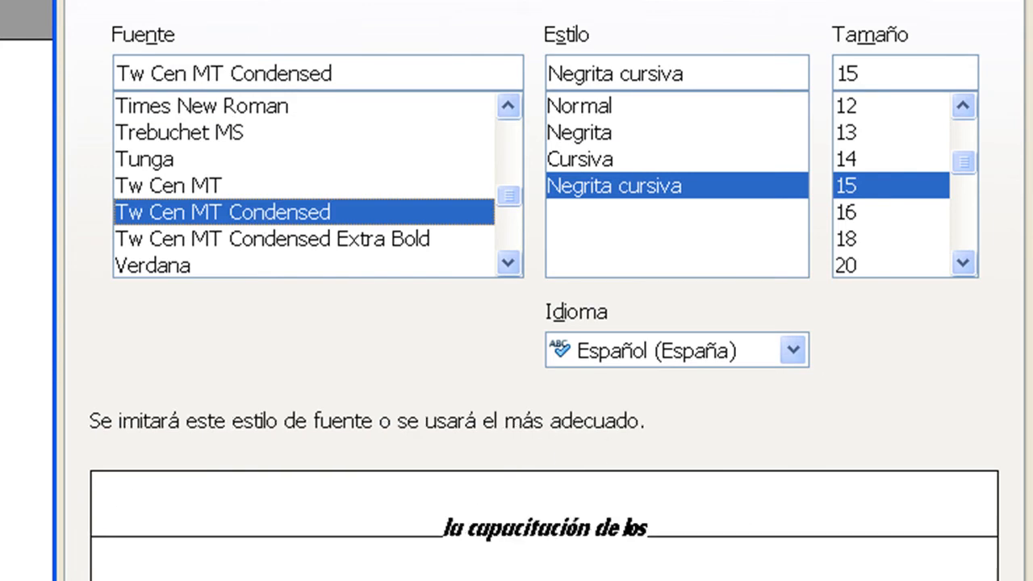
pyautogui.press('Return')
pyautogui.click(255, 504)
# Step: Apply the Esquema and Sombra font effects to the text "OCHO COMPETENCIAS BÁSICAS"
pyautogui.moveTo(119, 555); pyautogui.dragTo(477, 554)
pyautogui.moveTo(684, 555); pyautogui.dragTo(391, 574)
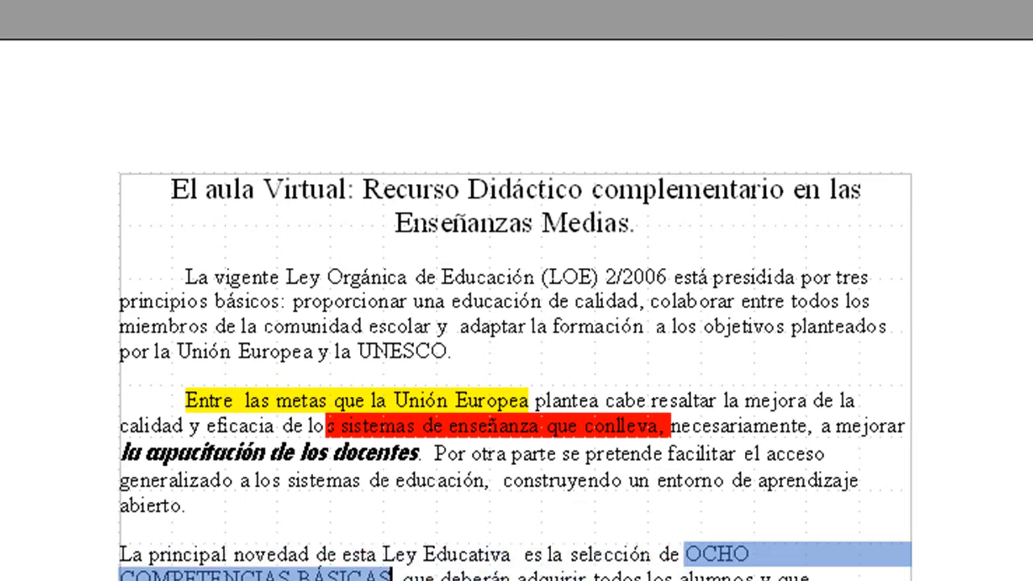
pyautogui.click(180, 8)
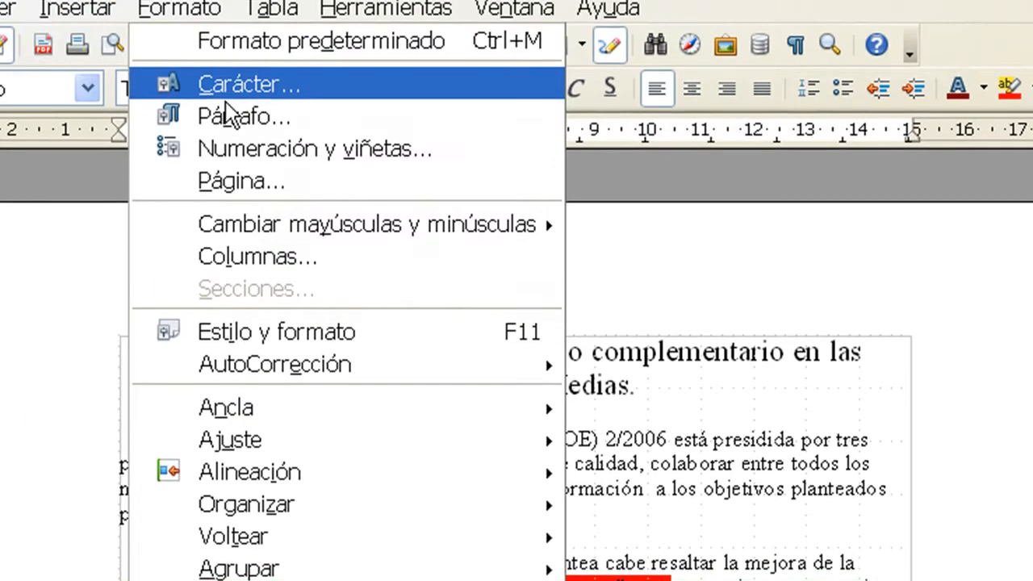
pyautogui.click(225, 90)
pyautogui.click(212, 153)
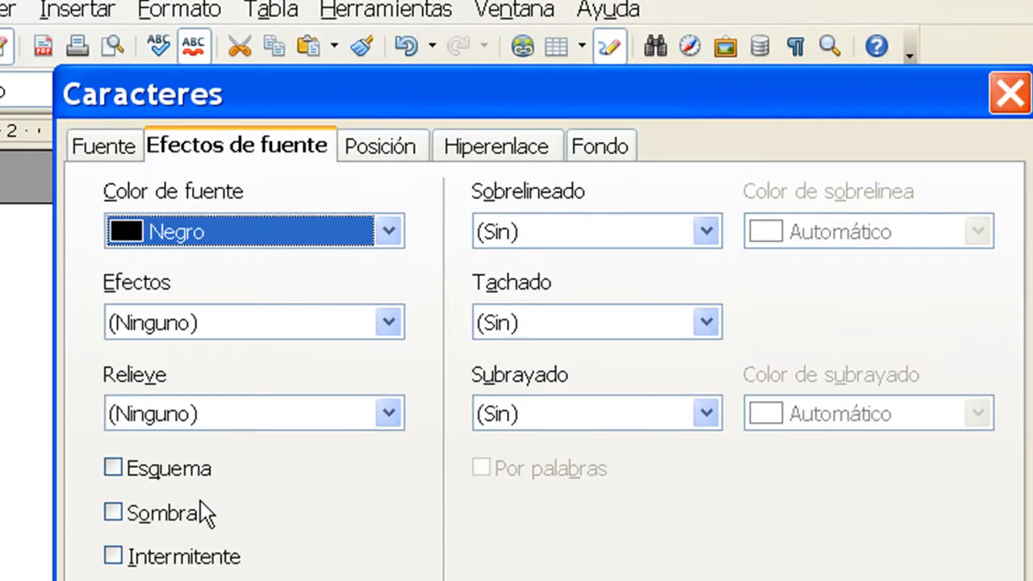
pyautogui.click(114, 467)
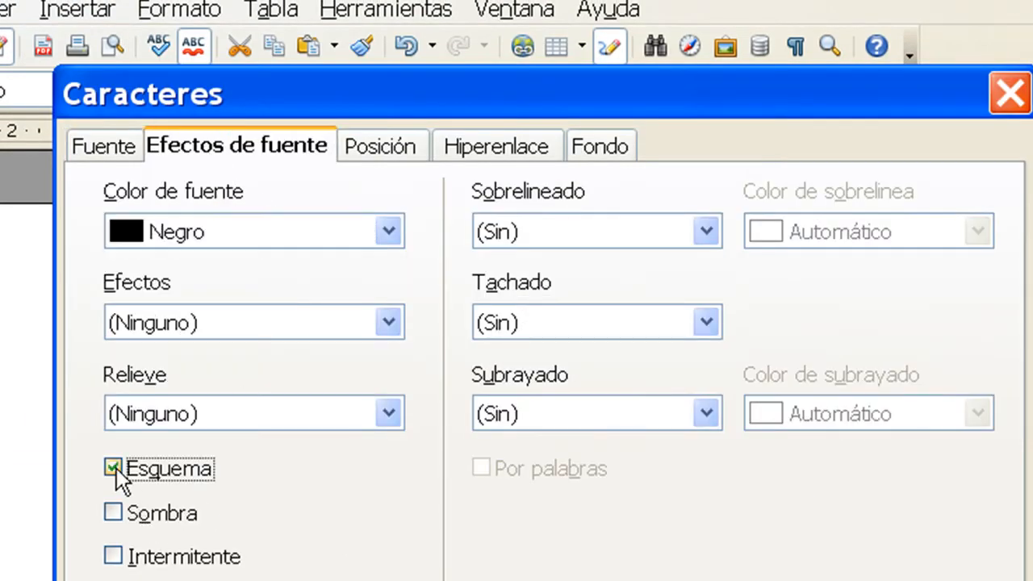
pyautogui.click(114, 513)
pyautogui.click(570, 554)
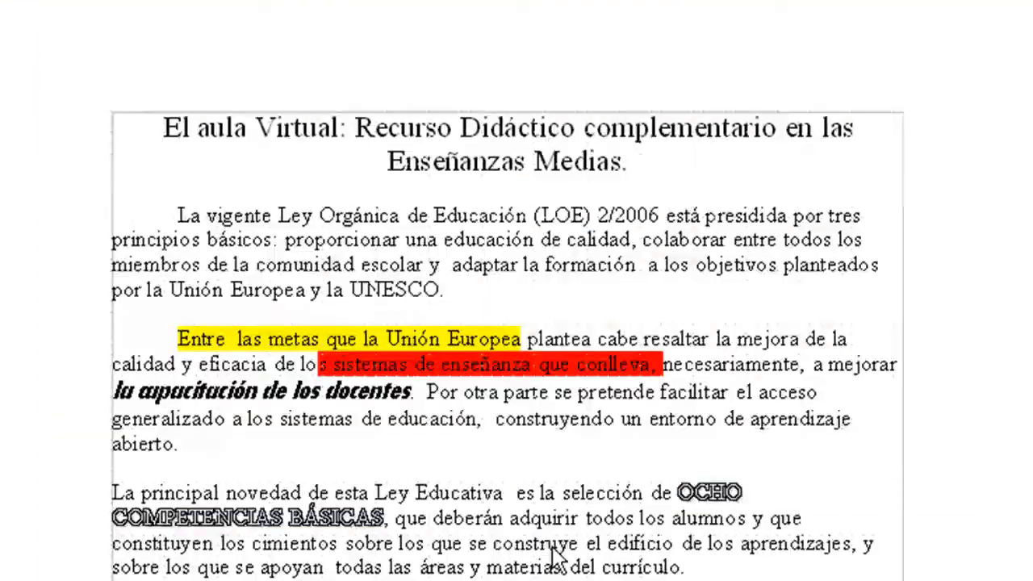
pyautogui.press('Up')
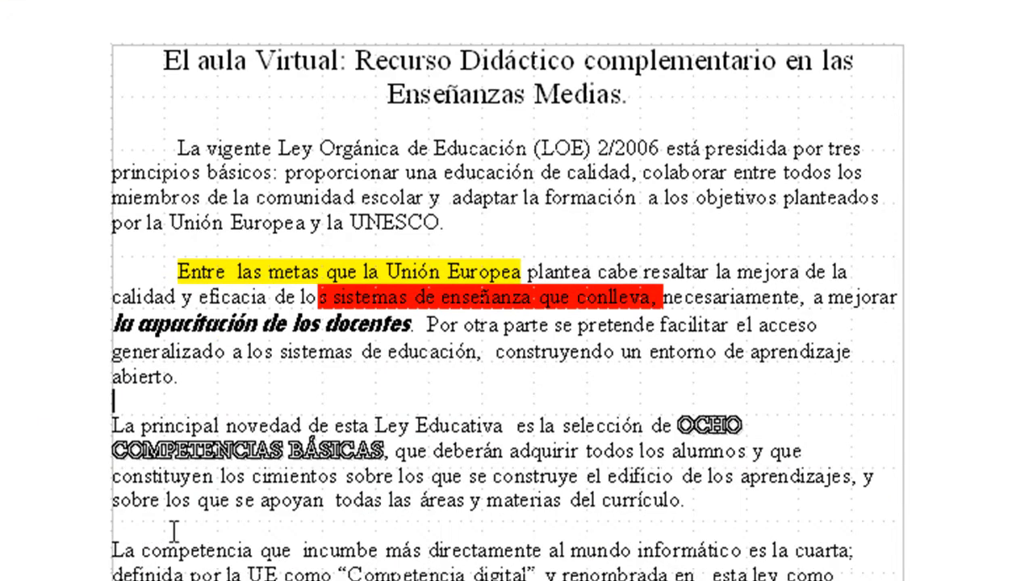
# Step: Set the Mayúsculas font effect for the text "La competencia que incumbe más directamente"
pyautogui.moveTo(106, 552); pyautogui.dragTo(530, 550)
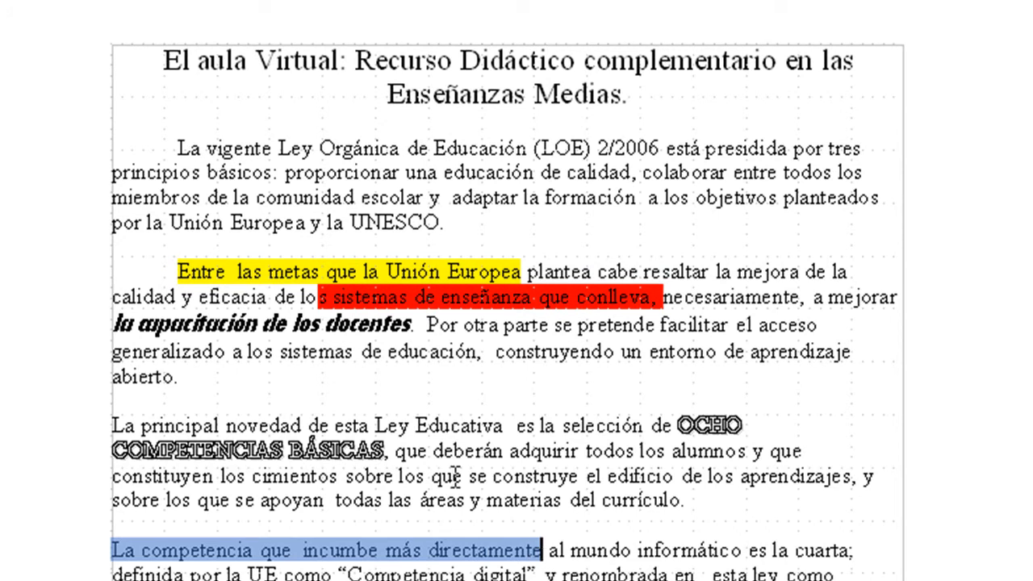
pyautogui.hotkey('alt', 'f')
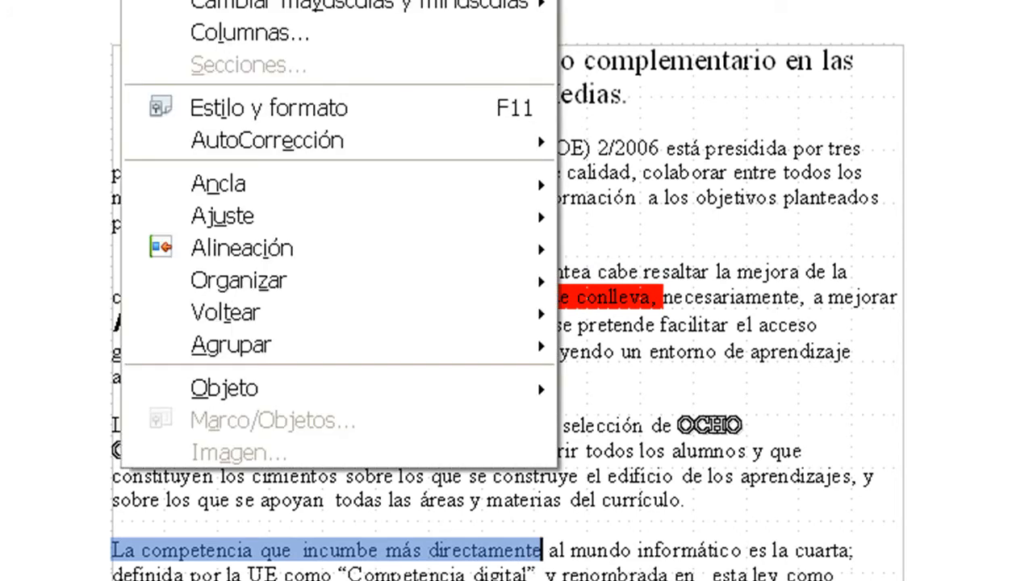
pyautogui.press('c')
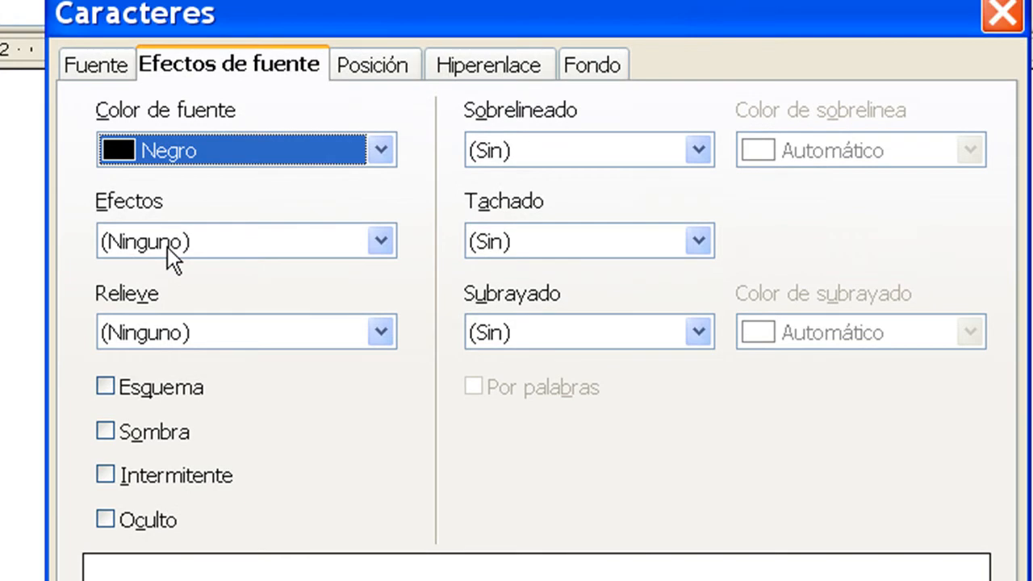
pyautogui.click(166, 100)
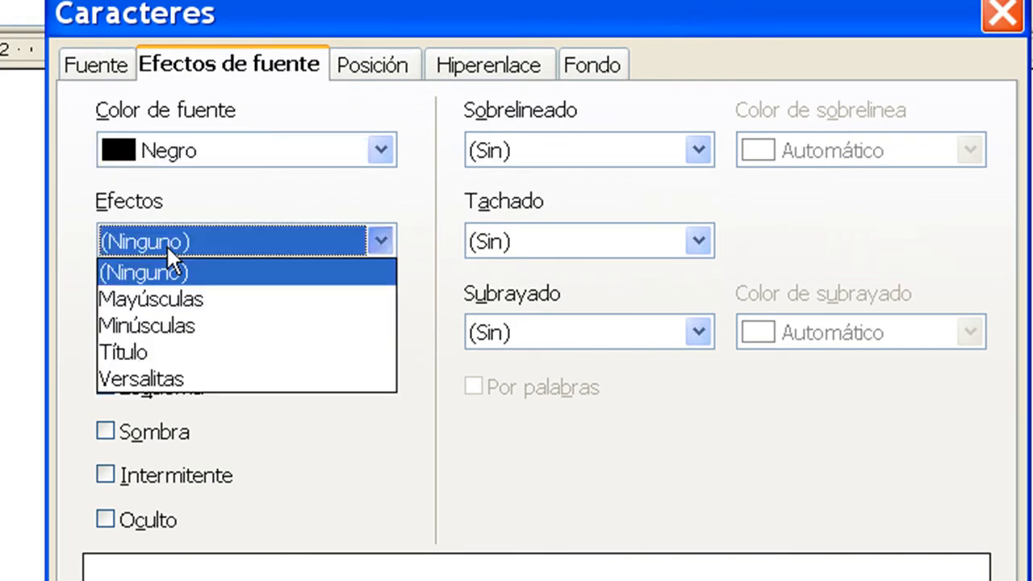
pyautogui.click(182, 300)
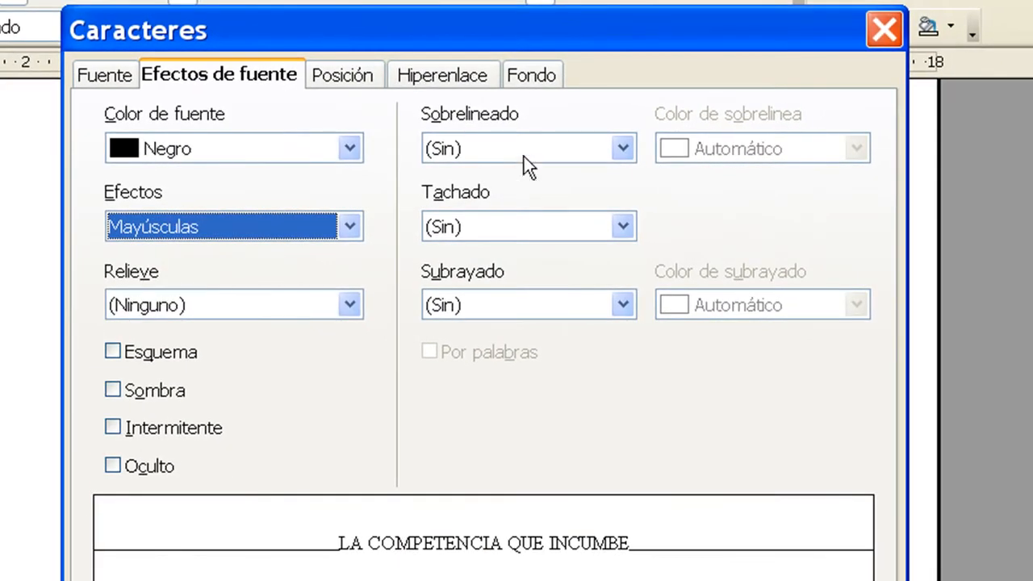
# Step: Add a Negrita overline and a Con X strikethrough to the "La competencia que incumbe más directamente" text and apply the formatting
pyautogui.click(522, 156)
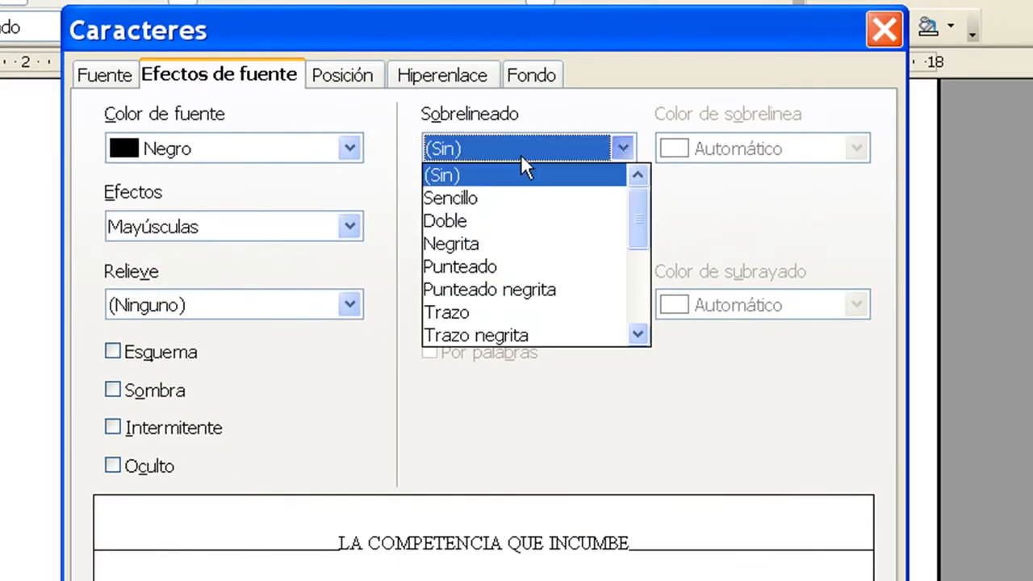
pyautogui.click(498, 243)
pyautogui.click(500, 227)
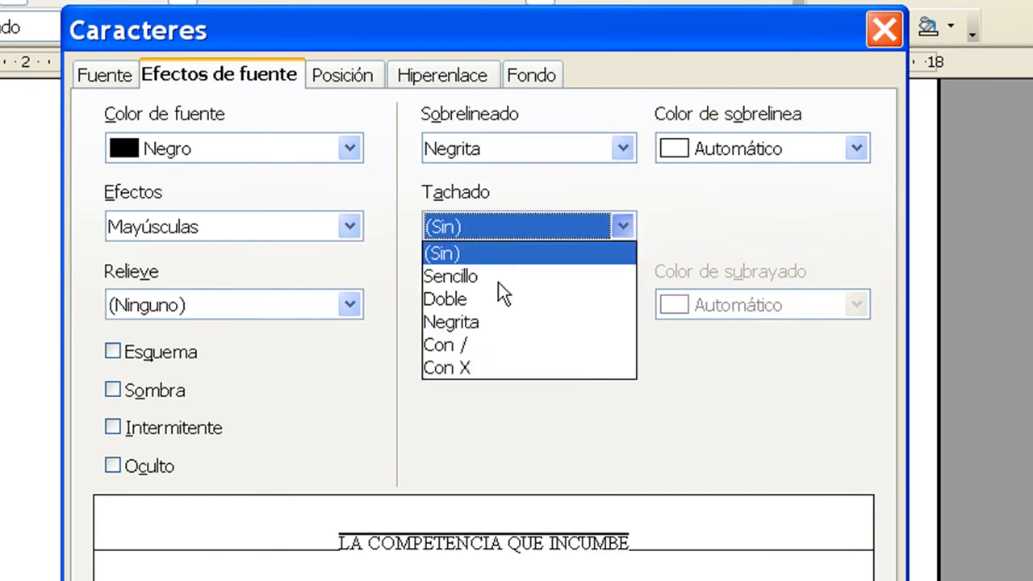
pyautogui.click(467, 369)
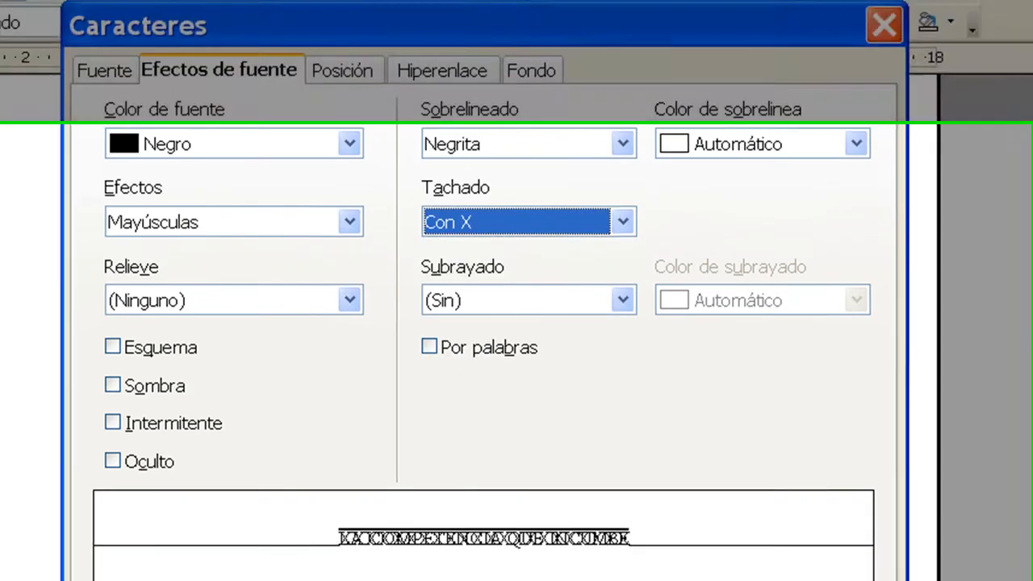
pyautogui.click(343, 561)
pyautogui.click(423, 376)
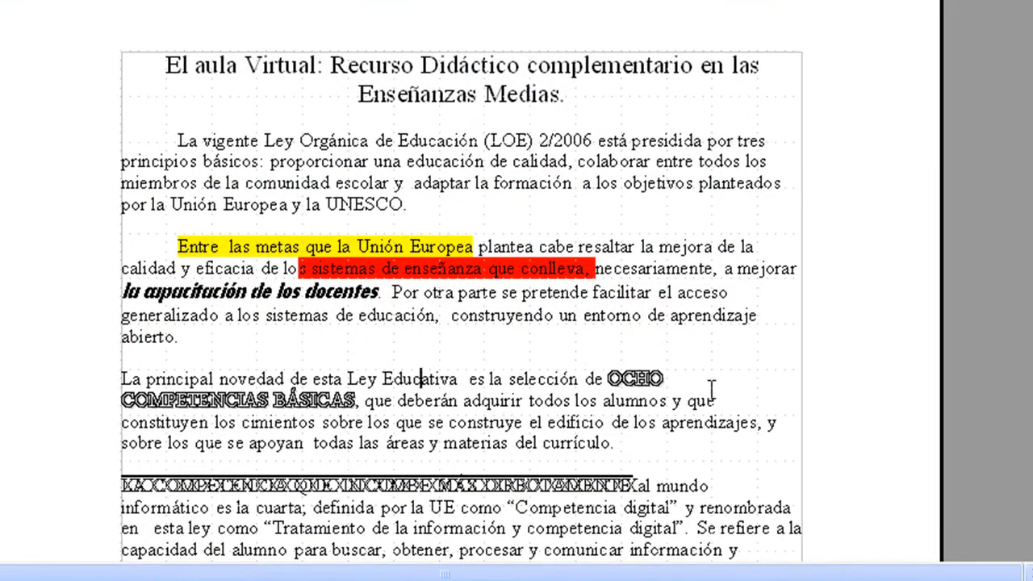
# Step: Set the text "blemas reales de modo eficiente.." to the Superíndice position
pyautogui.scroll(-4, 692, 410)
pyautogui.moveTo(213, 373); pyautogui.dragTo(492, 373)
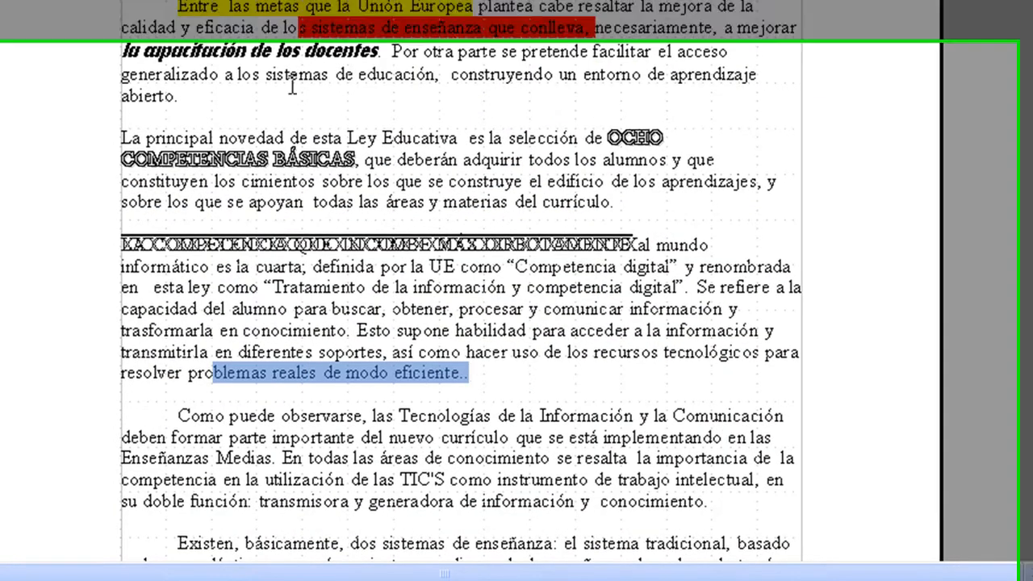
pyautogui.click(161, 1)
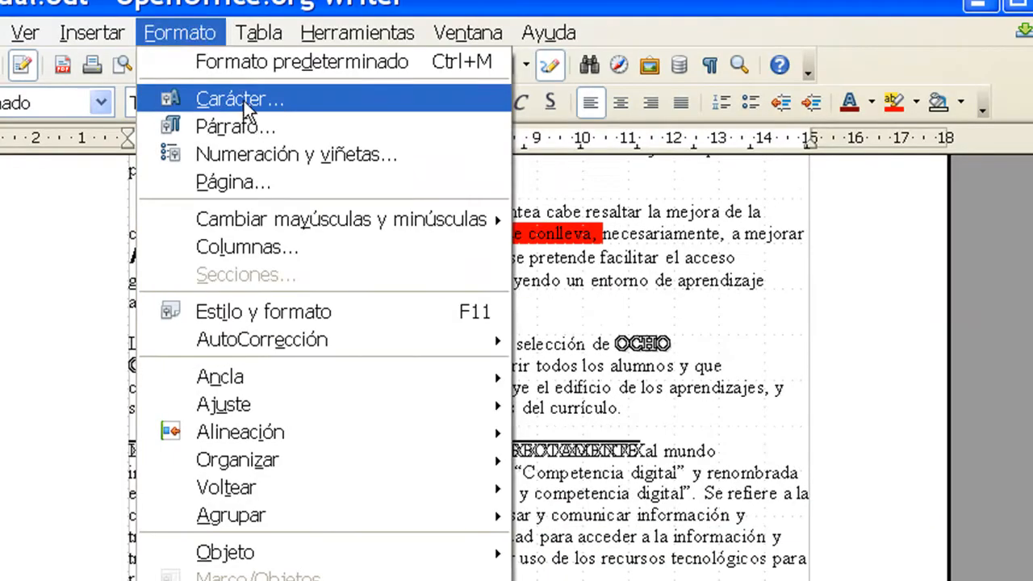
pyautogui.click(234, 97)
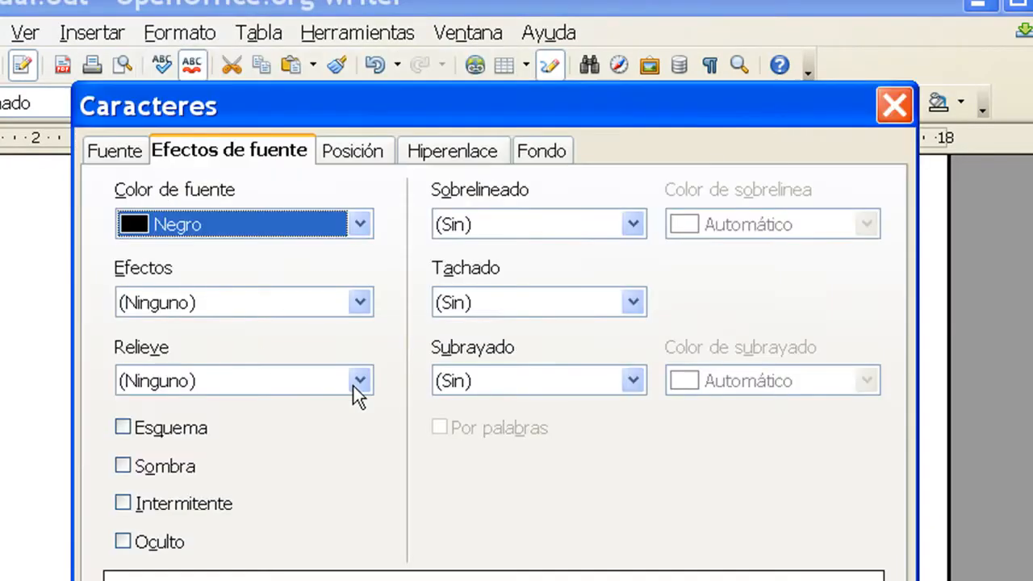
pyautogui.click(343, 153)
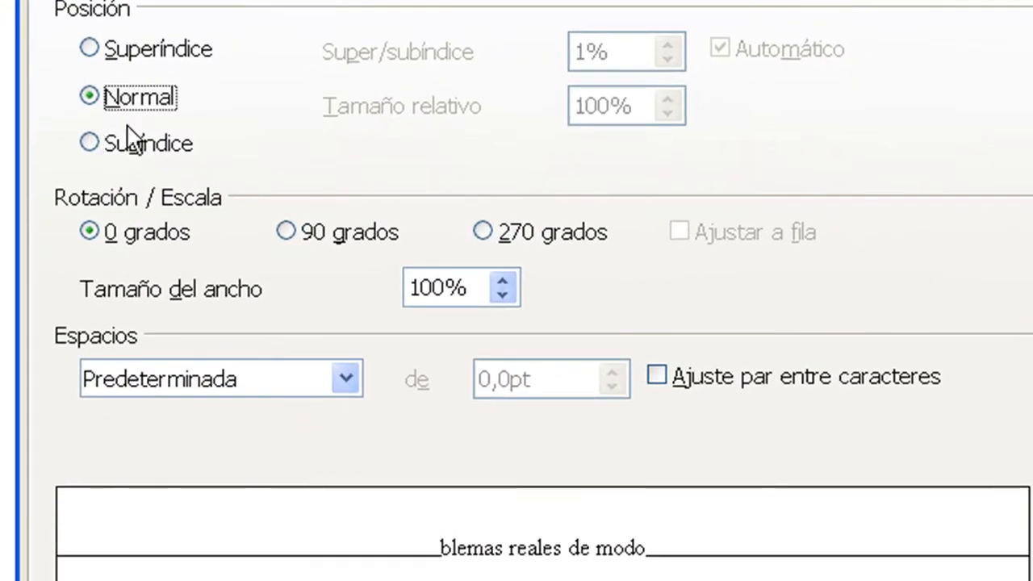
pyautogui.click(150, 171)
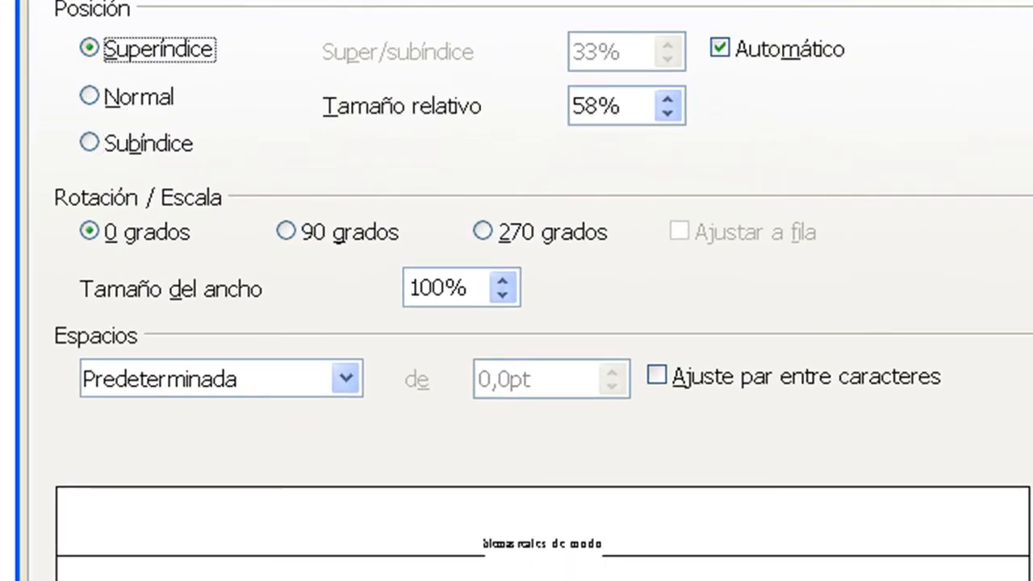
pyautogui.click(556, 553)
pyautogui.click(601, 489)
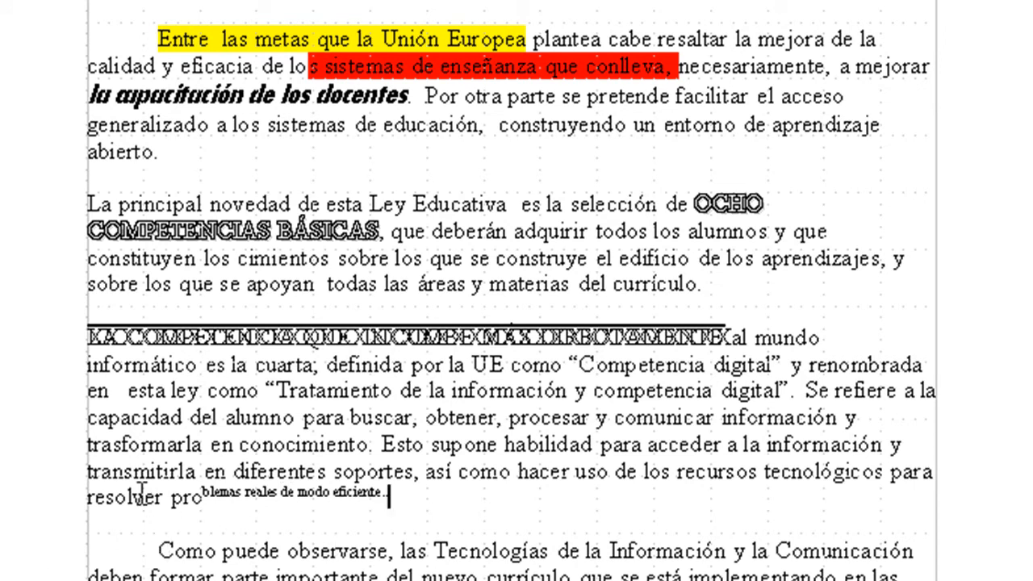
# Step: Set the words "modo eficiente" within the superscript text to the Subíndice position
pyautogui.moveTo(297, 489); pyautogui.dragTo(363, 494)
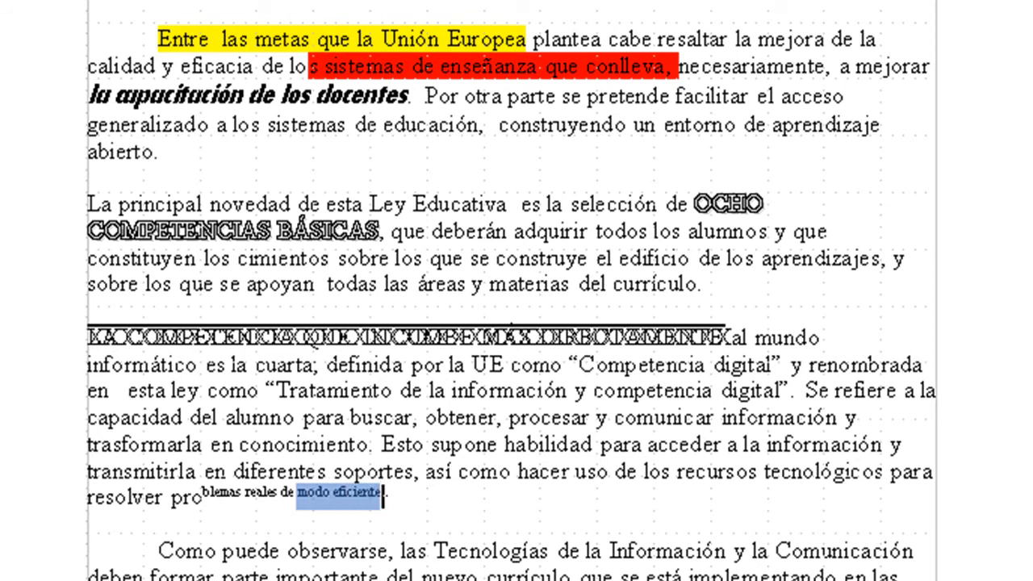
pyautogui.hotkey('alt', 'f')
pyautogui.press('c')
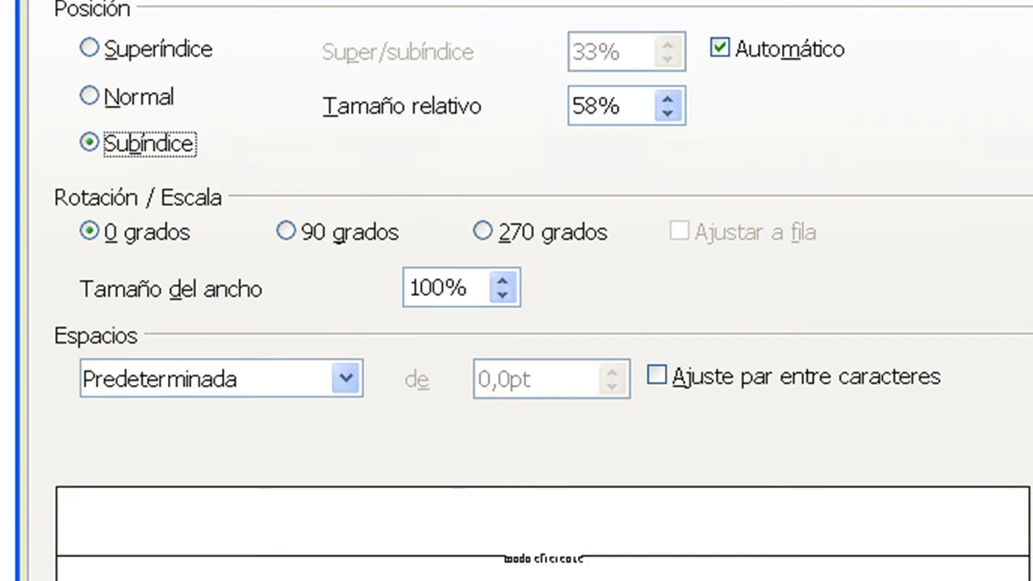
pyautogui.click(520, 579)
pyautogui.click(521, 508)
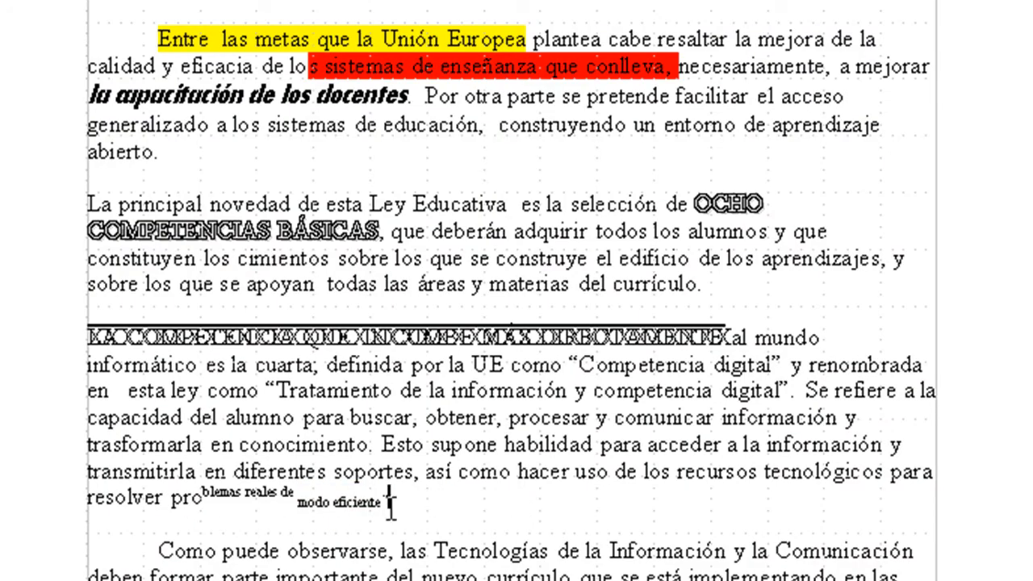
# Step: Rotate the text "Como puede observarse" by 90 grados using the character position settings
pyautogui.moveTo(140, 551); pyautogui.dragTo(389, 541)
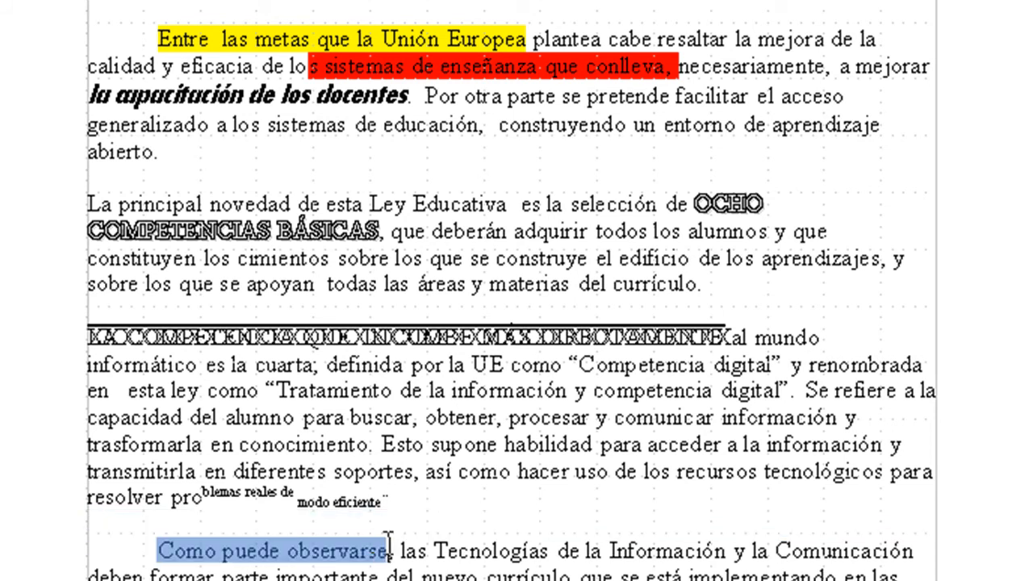
pyautogui.click(119, 8)
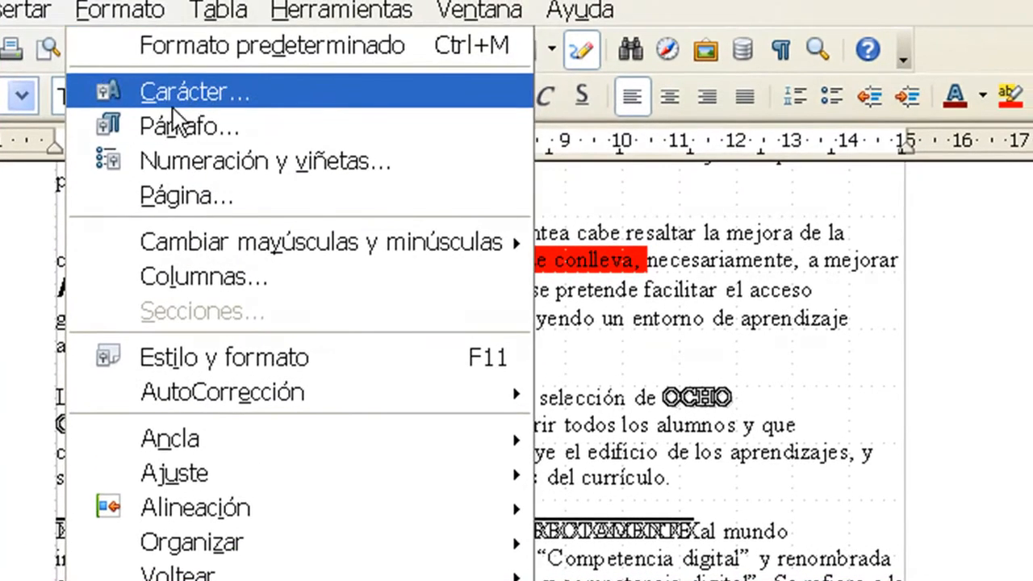
pyautogui.click(171, 103)
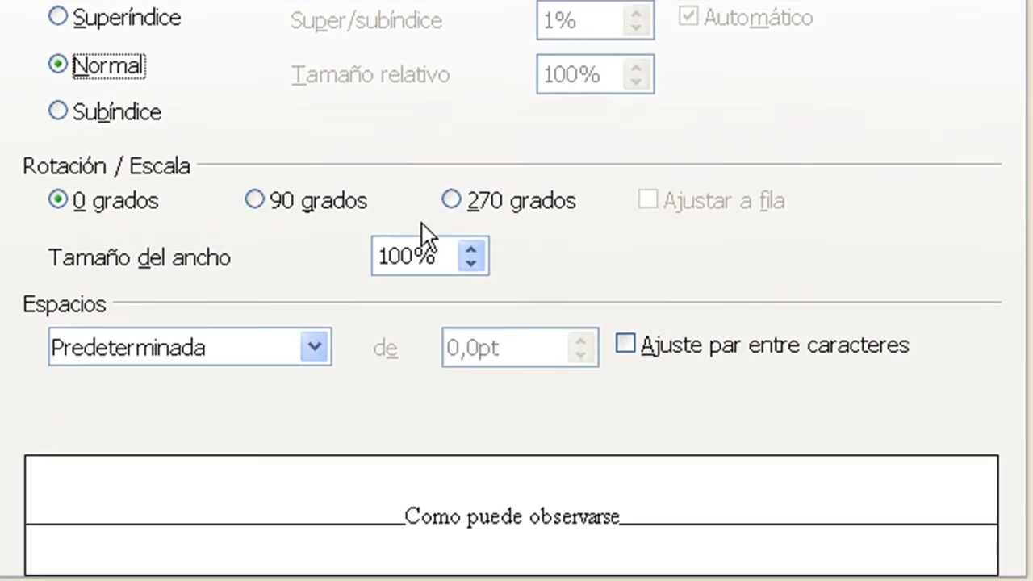
pyautogui.click(293, 200)
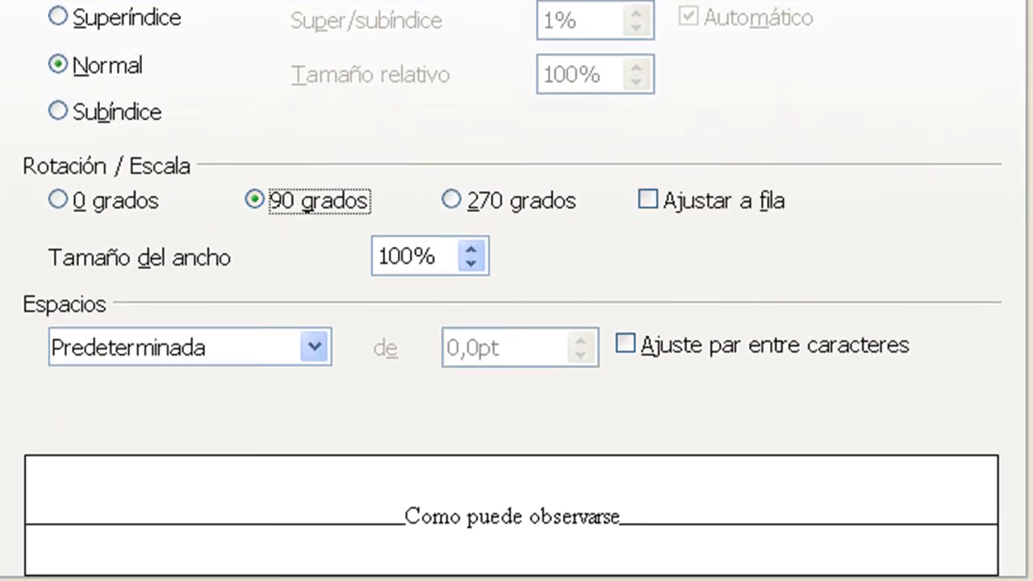
pyautogui.press('Return')
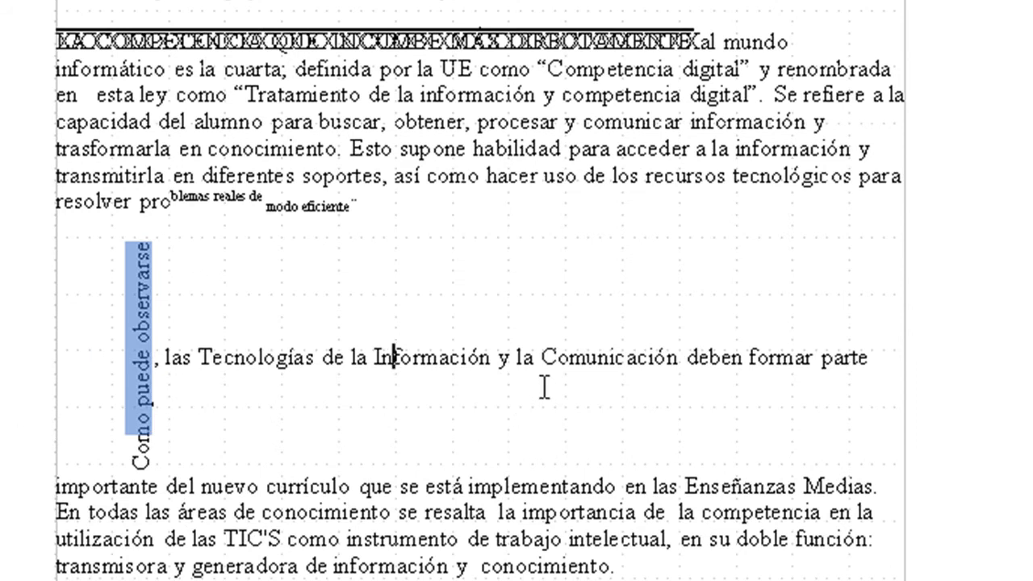
pyautogui.click(349, 356)
pyautogui.rightClick(352, 338)
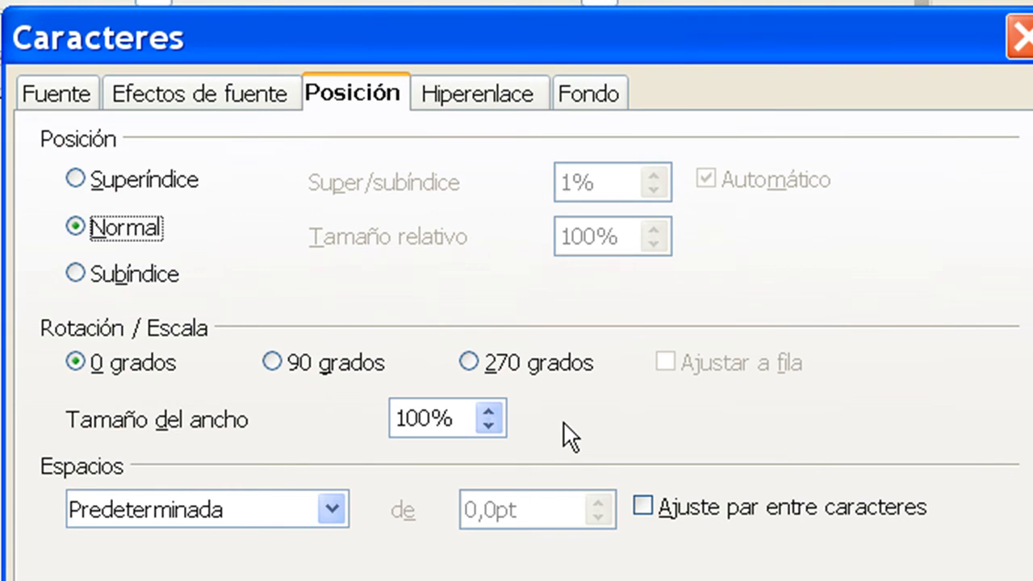
pyautogui.click(1019, 37)
pyautogui.click(1, 2)
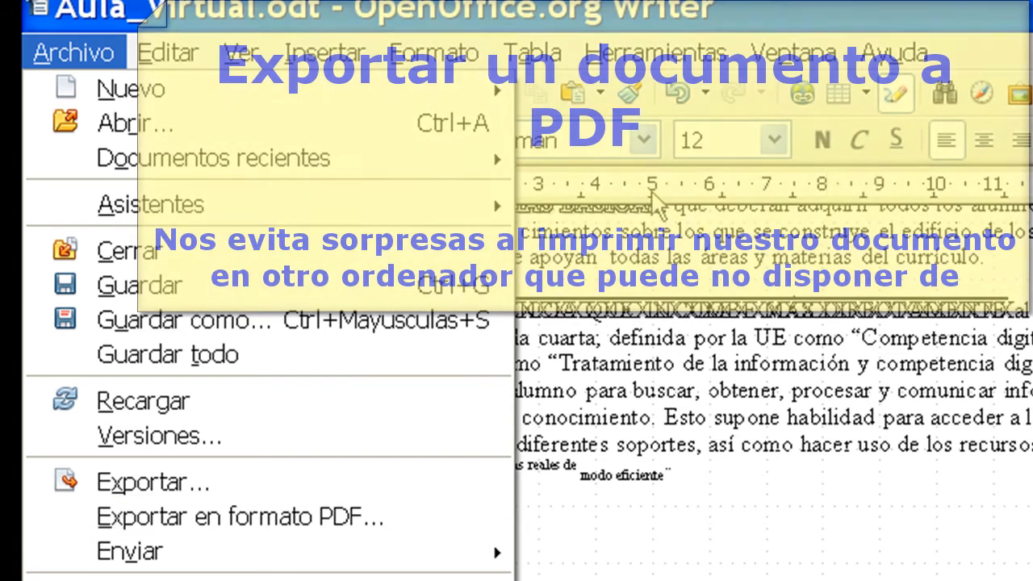
pyautogui.click(884, 423)
pyautogui.click(644, 137)
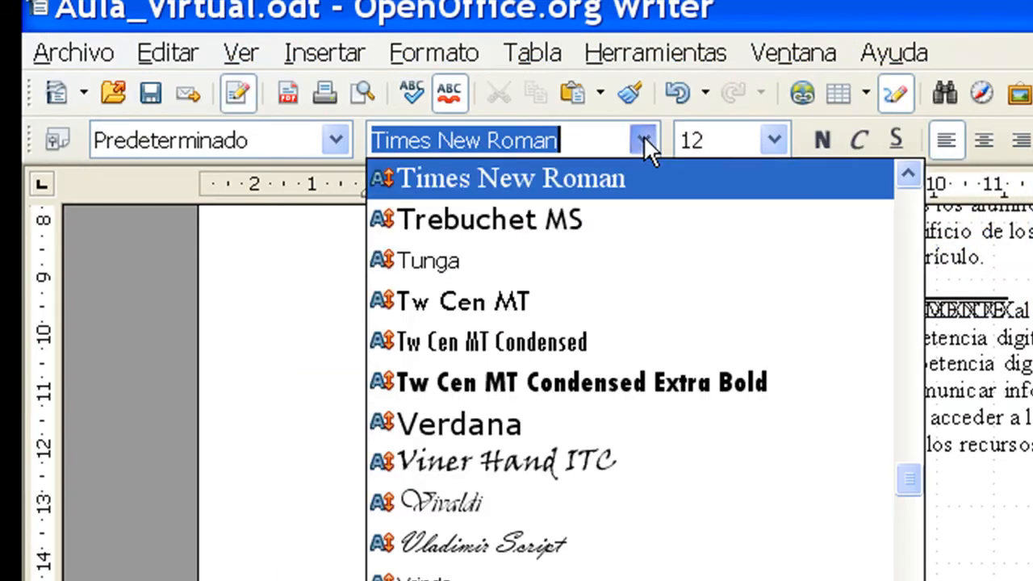
pyautogui.click(1005, 394)
# Step: Apply the Bodoni MT Poster Compressed font to the passage from "dad del alumno para buscar" to "Esto supone"
pyautogui.click(434, 392)
pyautogui.moveTo(434, 392); pyautogui.dragTo(521, 418)
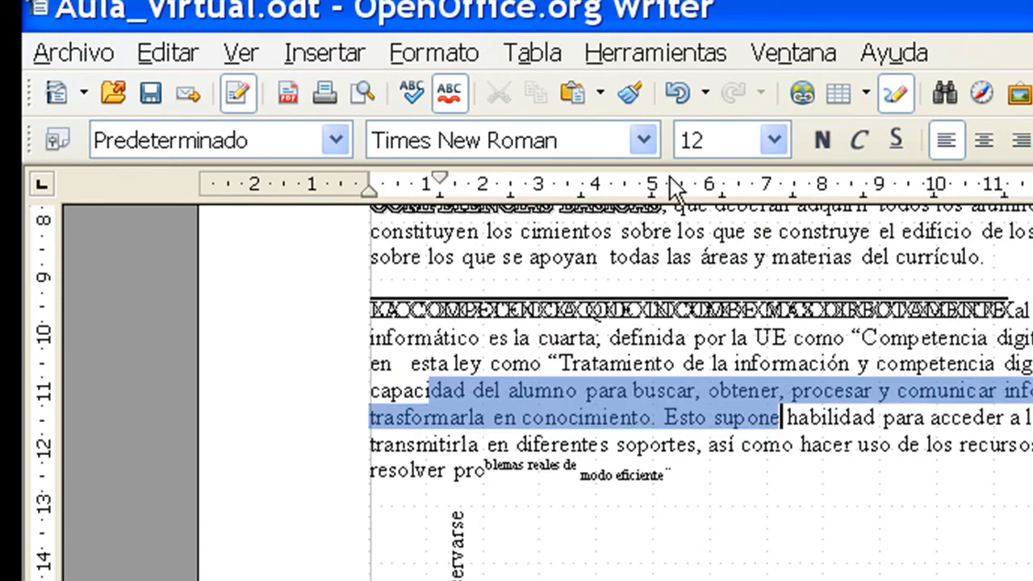
pyautogui.click(644, 139)
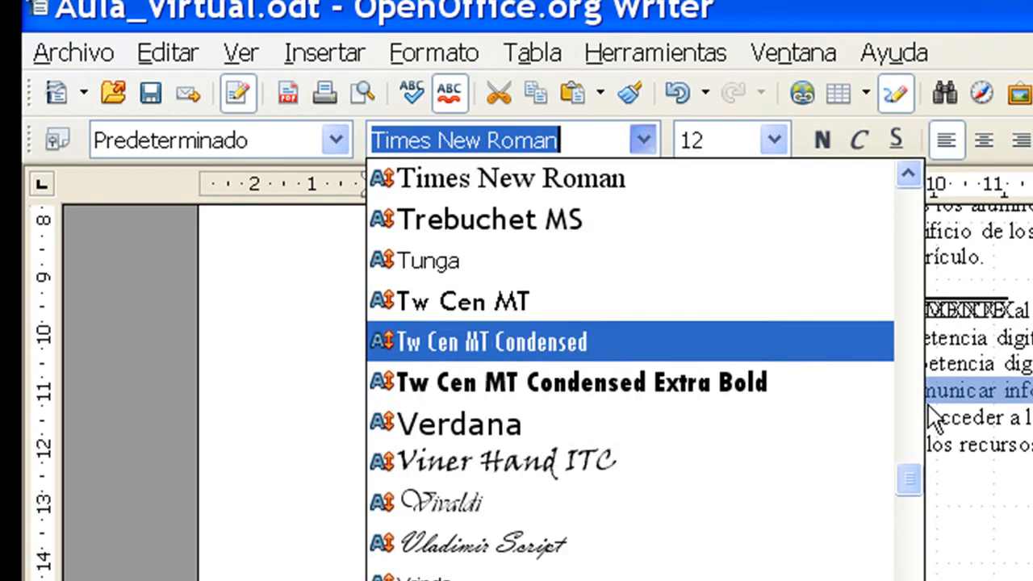
pyautogui.moveTo(907, 482); pyautogui.dragTo(907, 187)
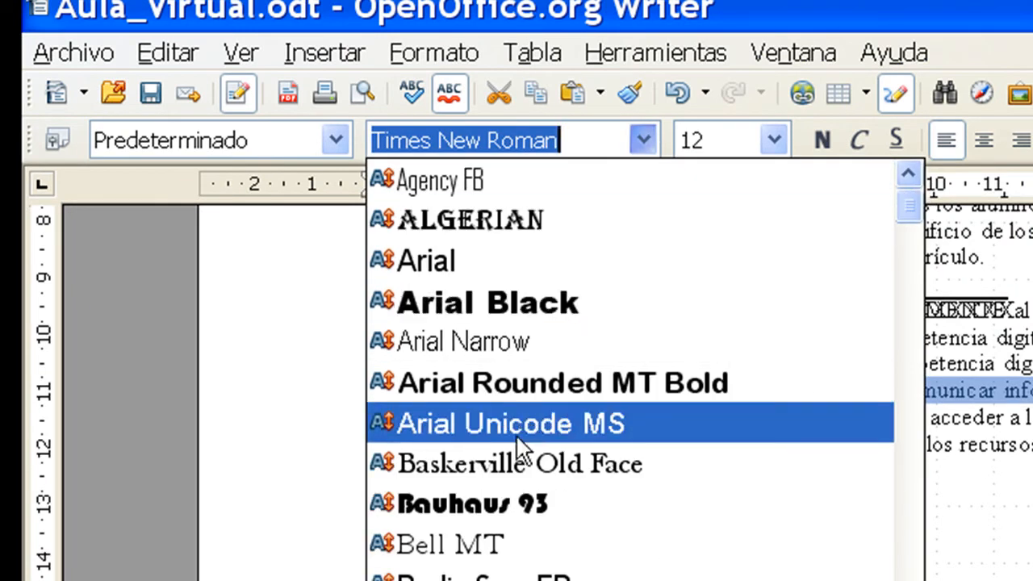
pyautogui.scroll(-2, 520, 452)
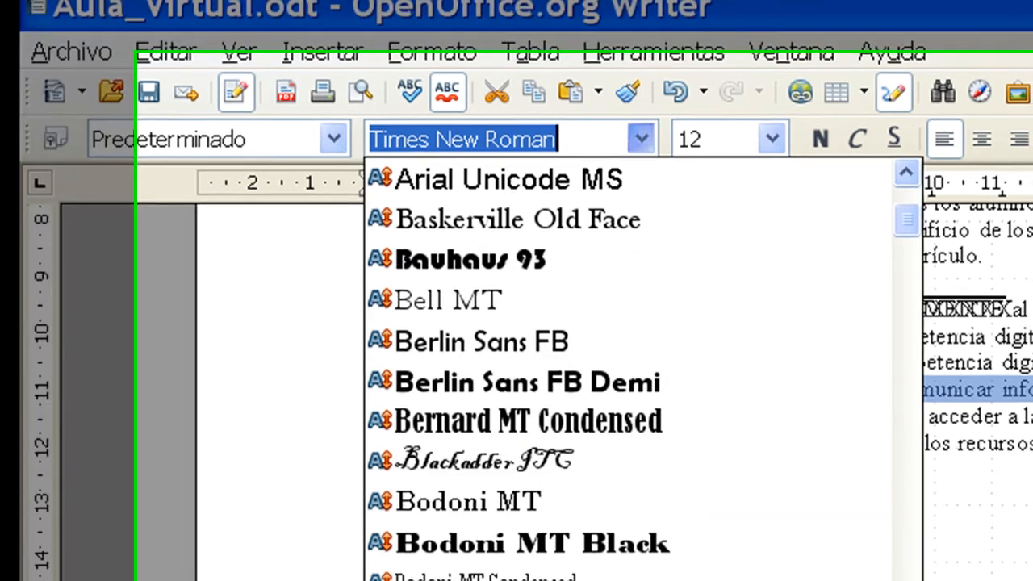
pyautogui.click(521, 579)
pyautogui.click(623, 390)
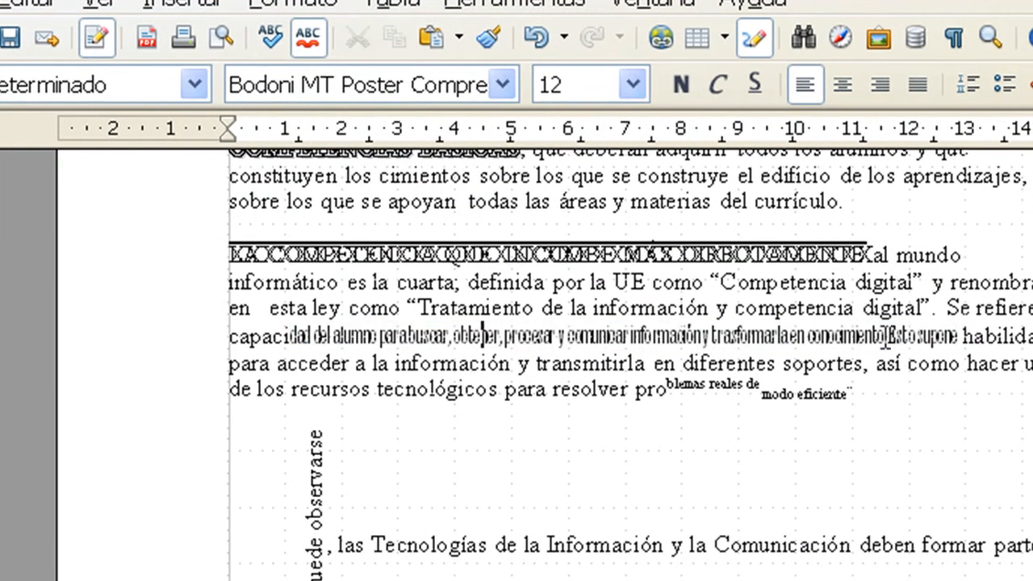
# Step: Open the PDF export options for the document and examine the page range, JPEG quality and image resolution settings
pyautogui.moveTo(955, 336); pyautogui.dragTo(284, 335)
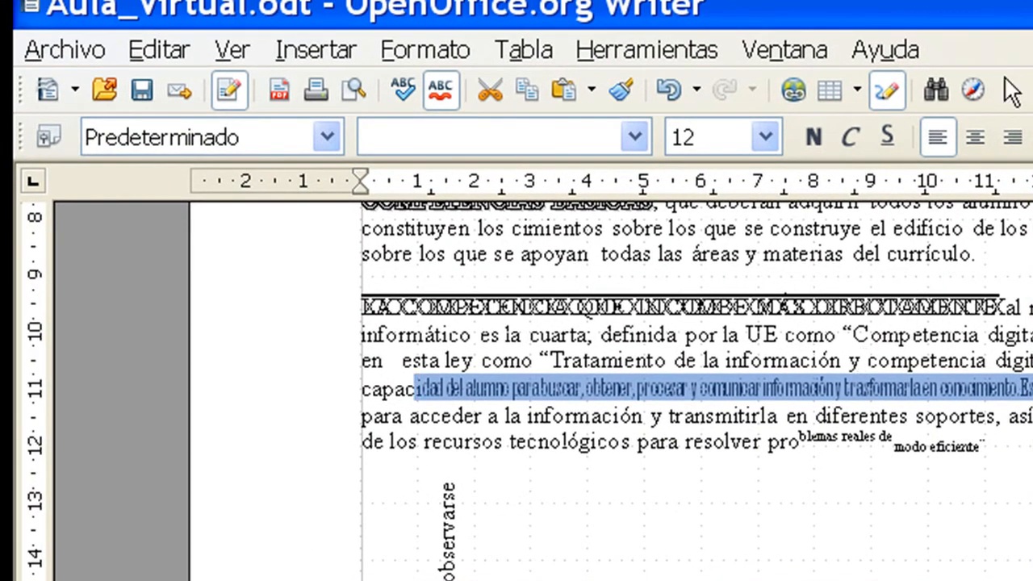
pyautogui.click(61, 50)
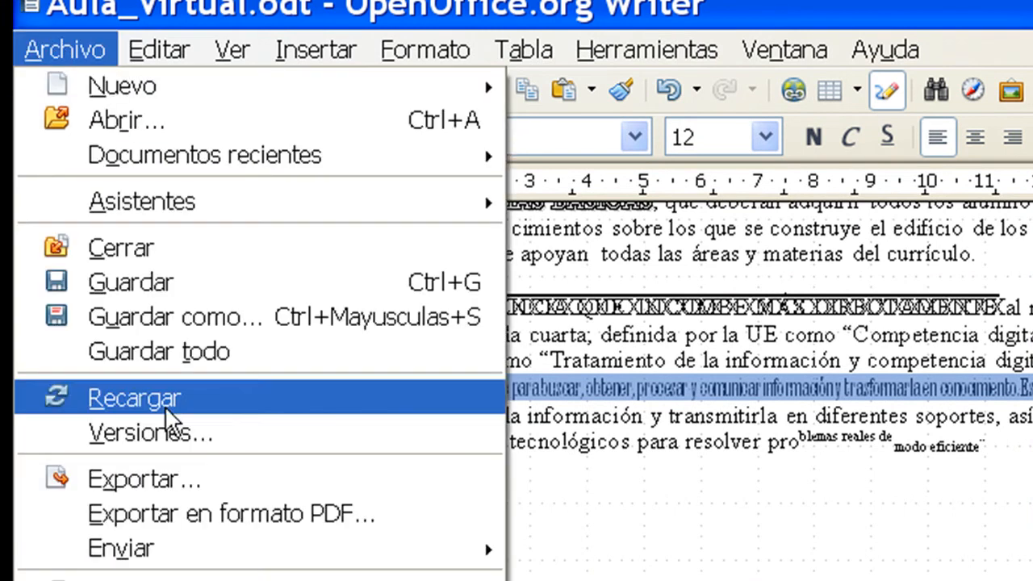
pyautogui.click(205, 510)
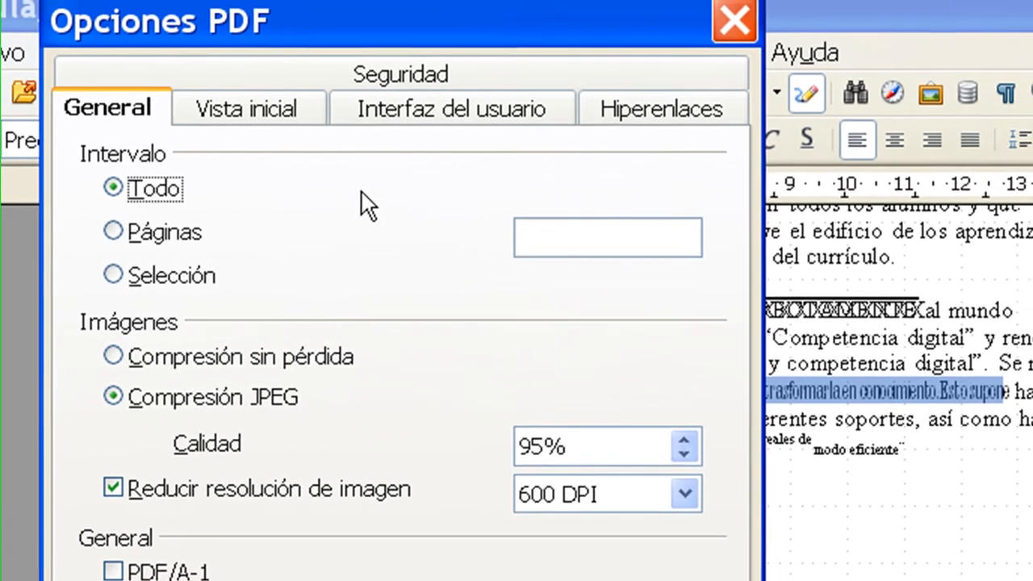
pyautogui.moveTo(583, 440); pyautogui.dragTo(490, 430)
pyautogui.moveTo(629, 504); pyautogui.dragTo(246, 502)
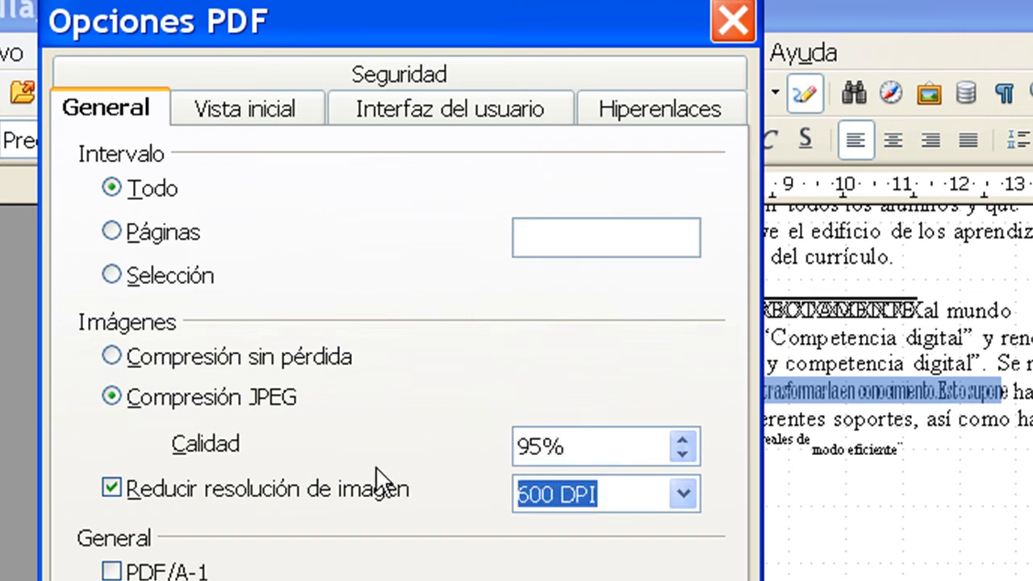
pyautogui.moveTo(567, 442); pyautogui.dragTo(490, 443)
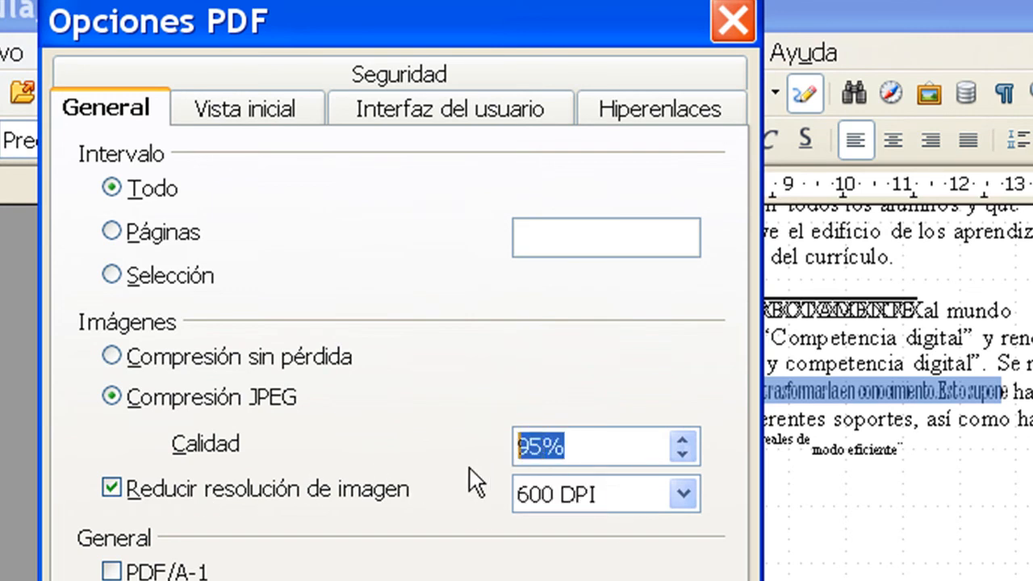
# Step: Examine the Seguridad options for the PDF and look at the dialog for setting an open password
pyautogui.click(399, 74)
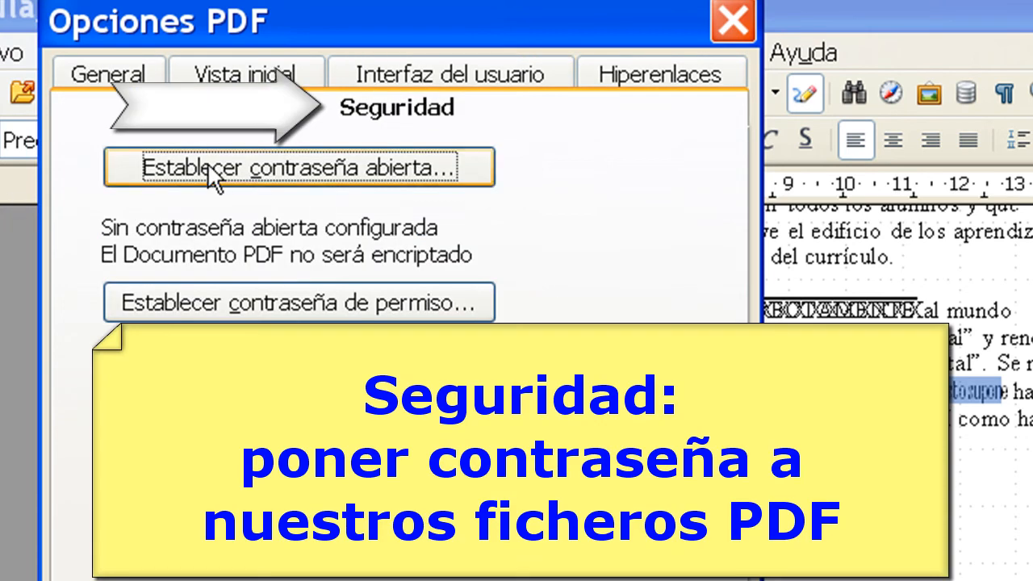
pyautogui.click(218, 171)
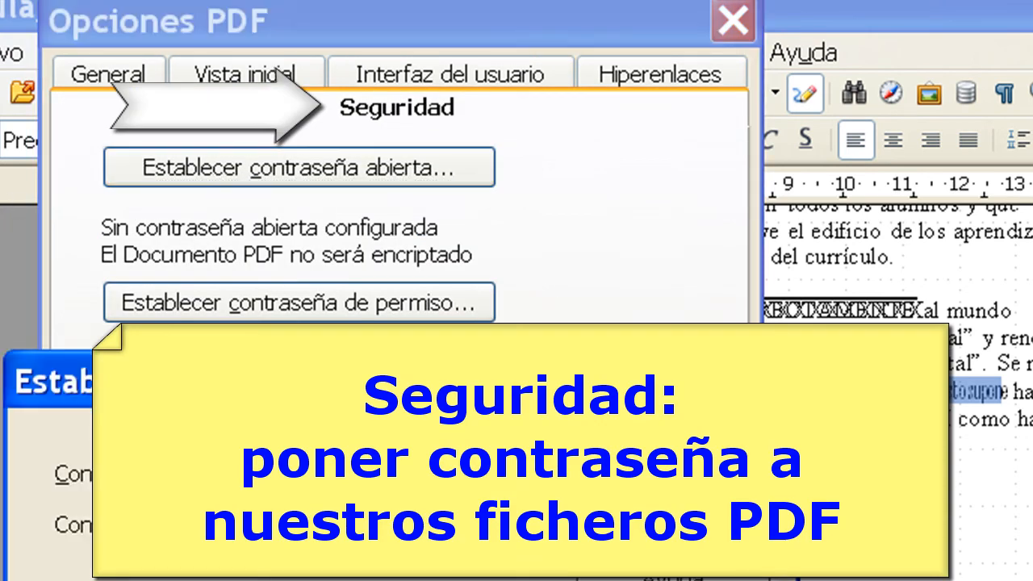
pyautogui.press('Escape')
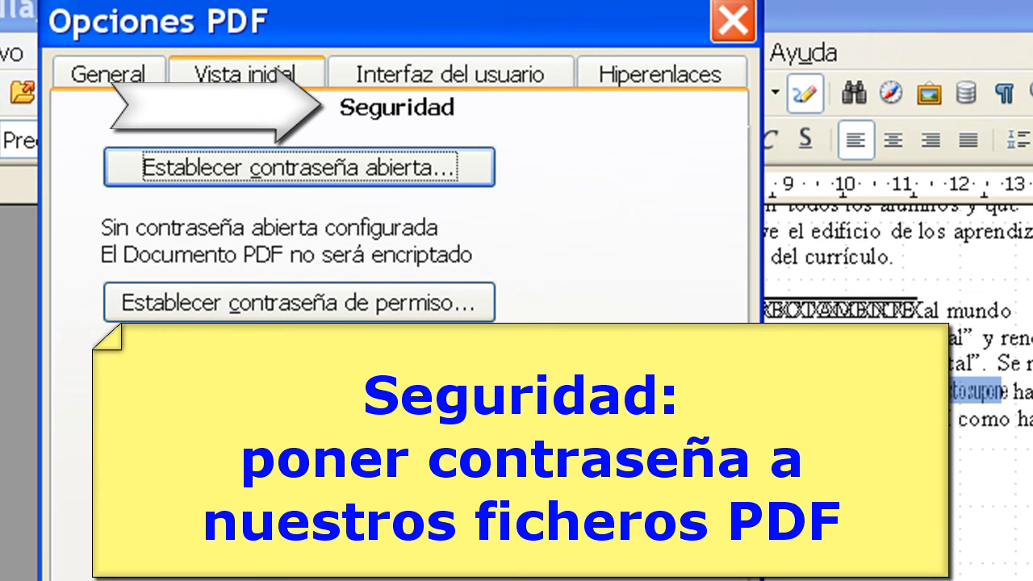
# Step: Examine the Vista inicial and Interfaz del usuario PDF options, comparing them with tema2_p1.pdf in Firefox, and close the PDF options
pyautogui.click(234, 74)
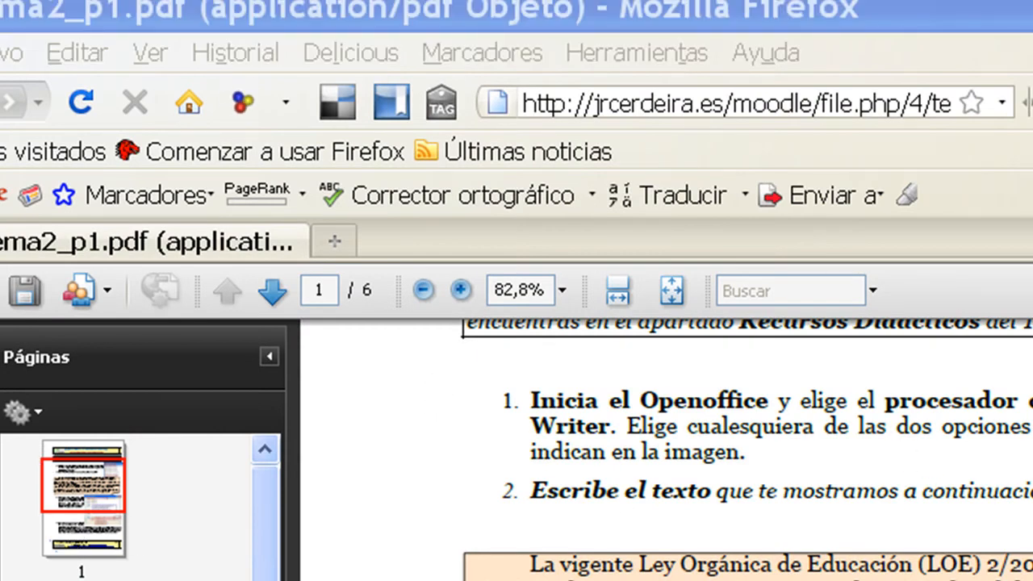
pyautogui.hotkey('alt', 'Tab')
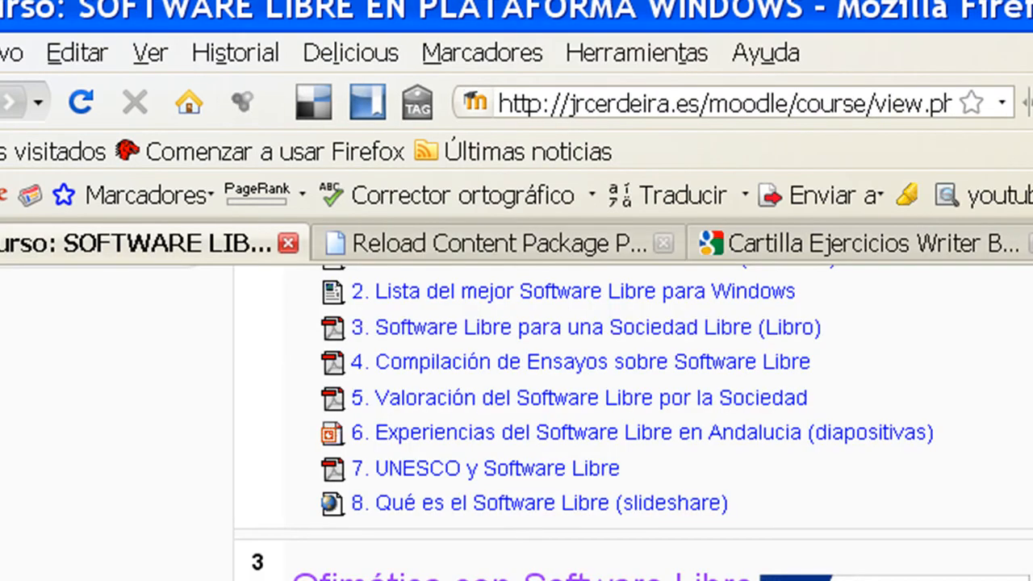
pyautogui.hotkey('alt', 'Tab')
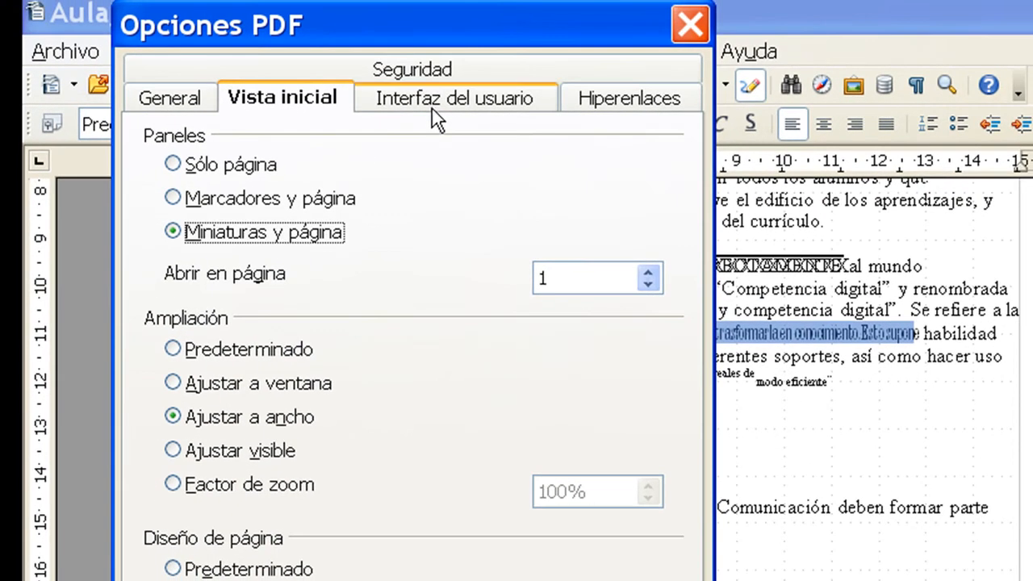
pyautogui.click(431, 108)
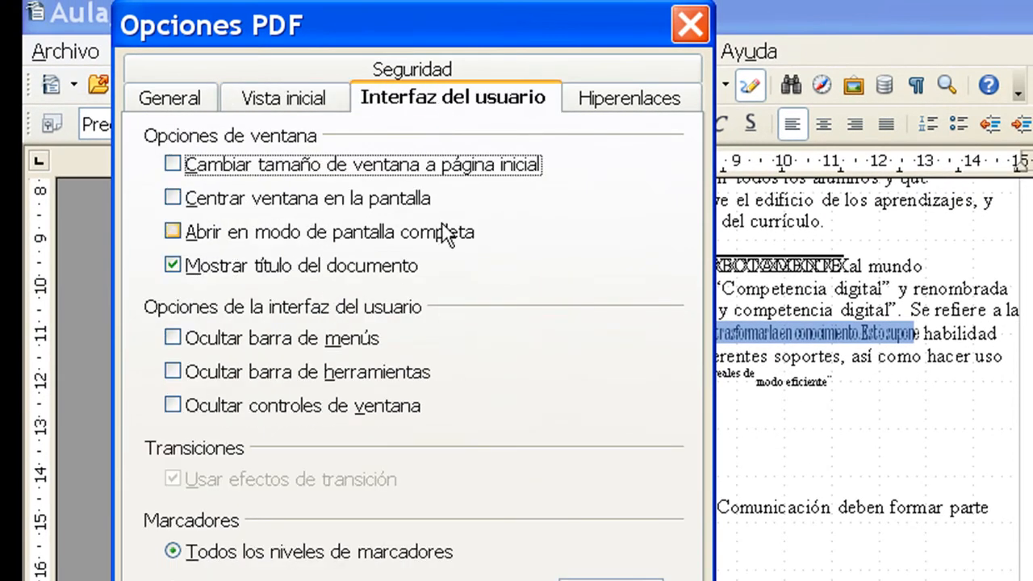
pyautogui.click(557, 580)
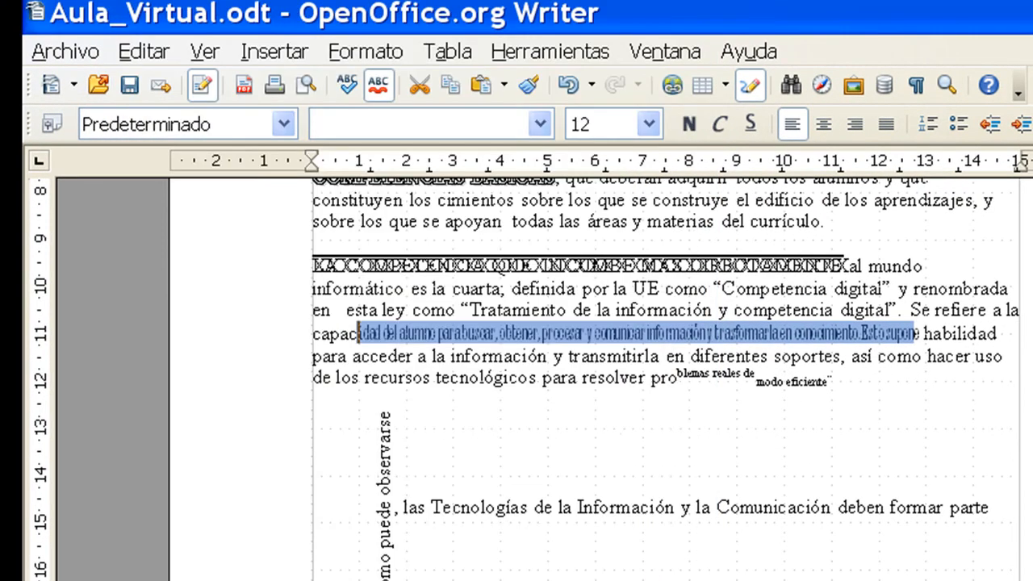
pyautogui.click(616, 426)
pyautogui.scroll(3, 578, 407)
pyautogui.scroll(4, 571, 414)
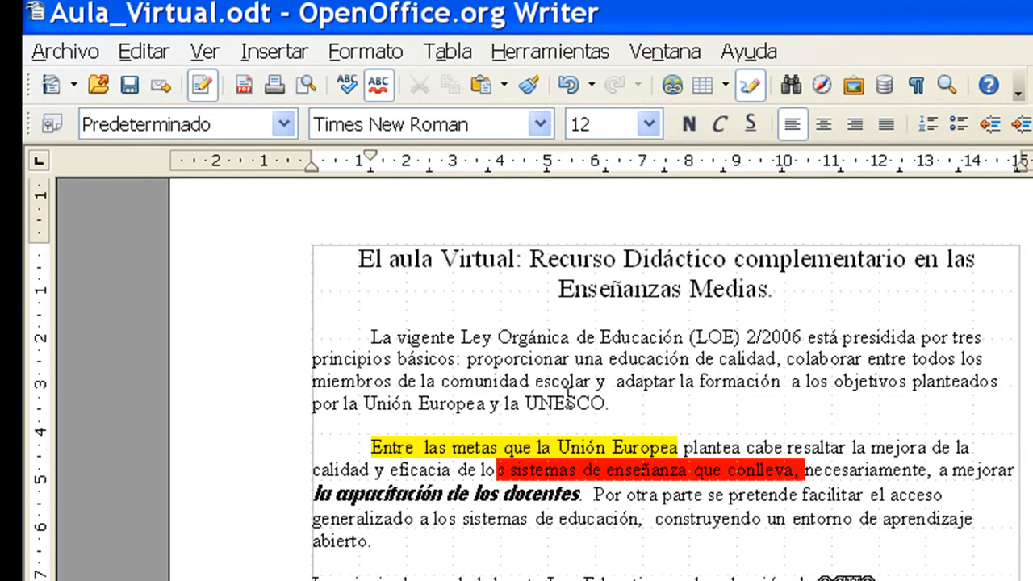
# Step: Open the Cargar/Guardar General options and try switching the automatic recovery saving off and back on
pyautogui.click(555, 54)
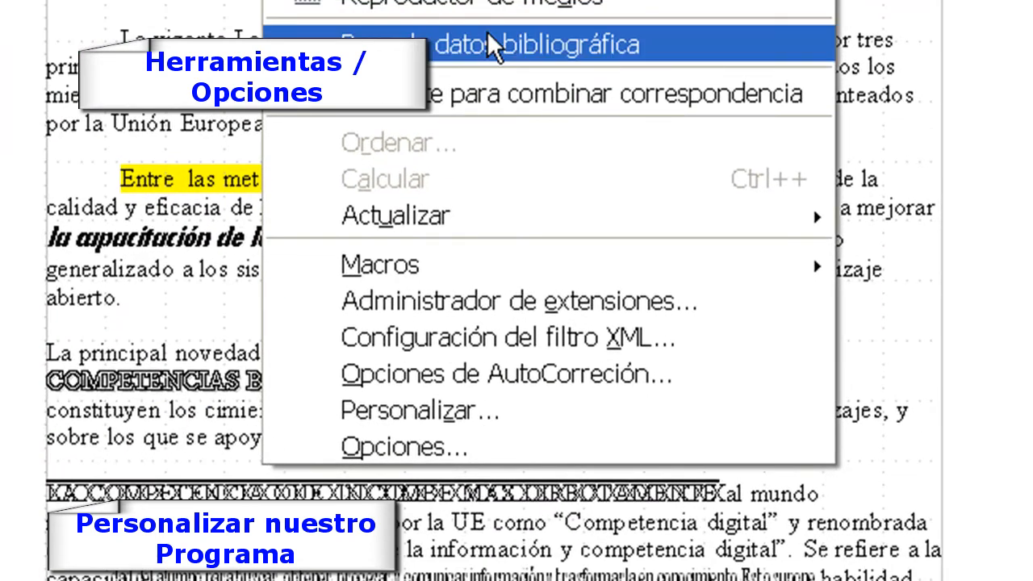
pyautogui.click(430, 449)
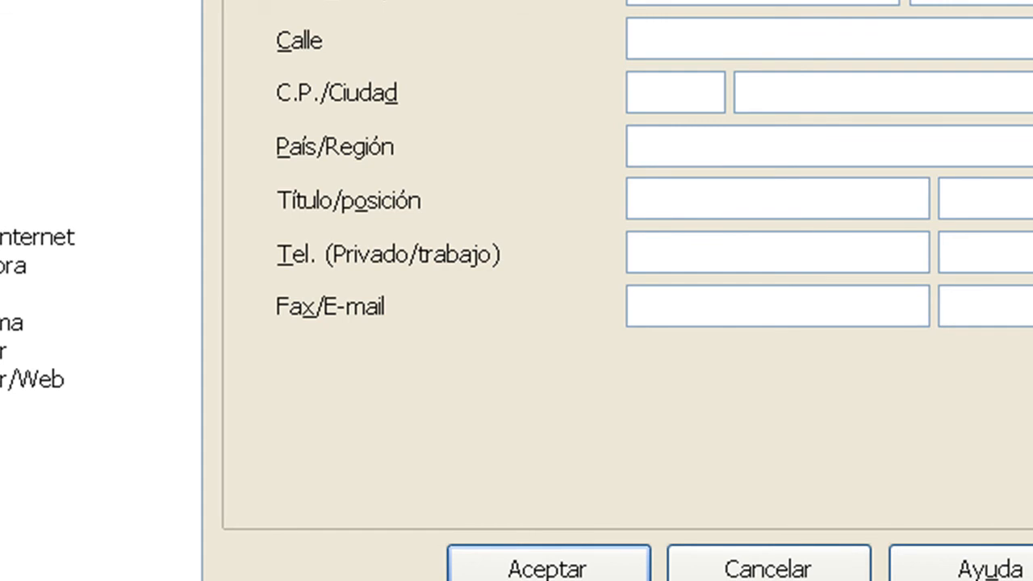
pyautogui.click(0, 294)
pyautogui.click(0, 294)
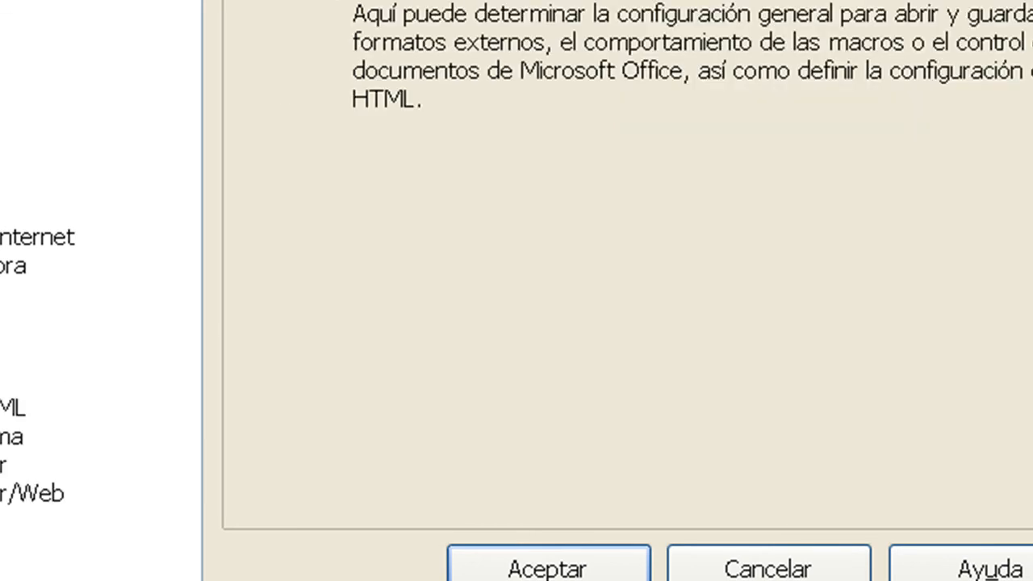
pyautogui.click(110, 127)
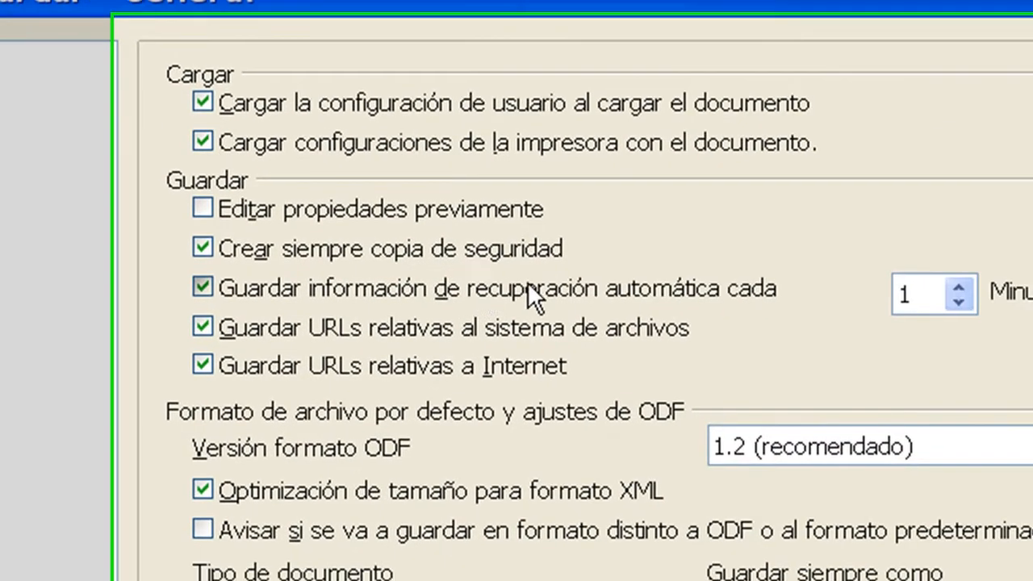
pyautogui.click(807, 347)
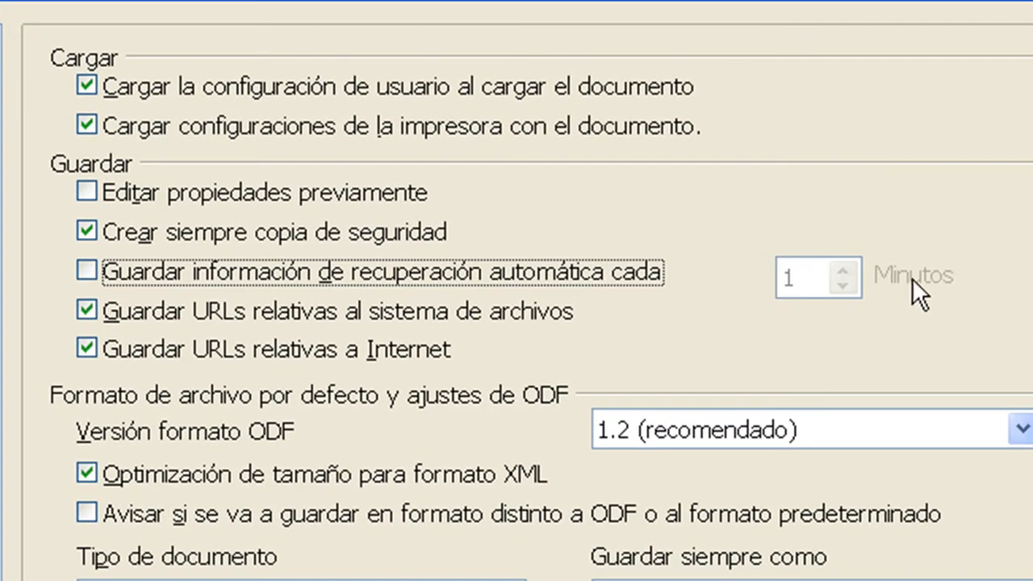
pyautogui.click(523, 270)
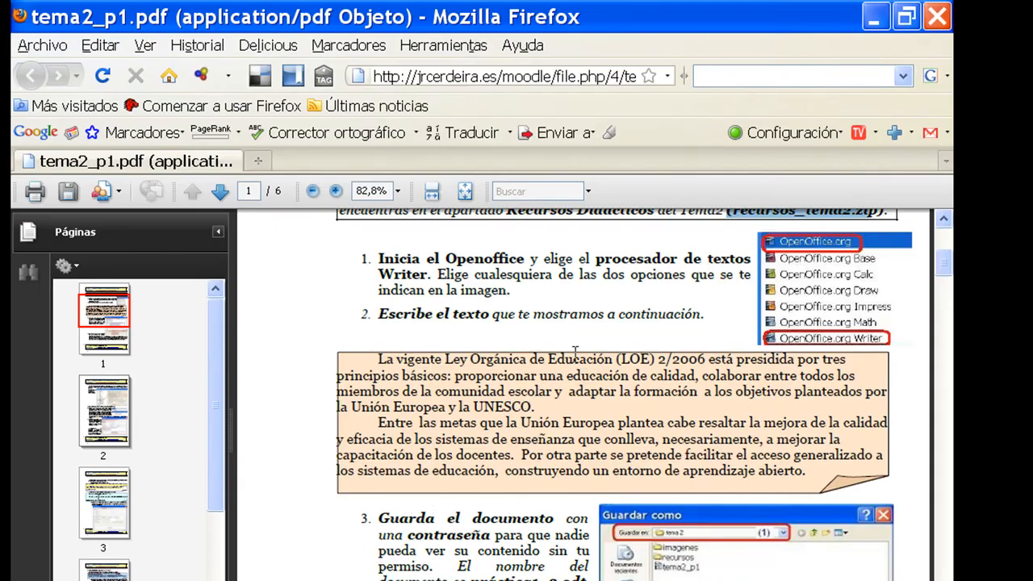
# Step: Review the Aula_Virtual document, read exercises 8 and 9 of tema2_p1.pdf in Firefox, and return to the document in Writer
pyautogui.moveTo(948, 269); pyautogui.dragTo(948, 440)
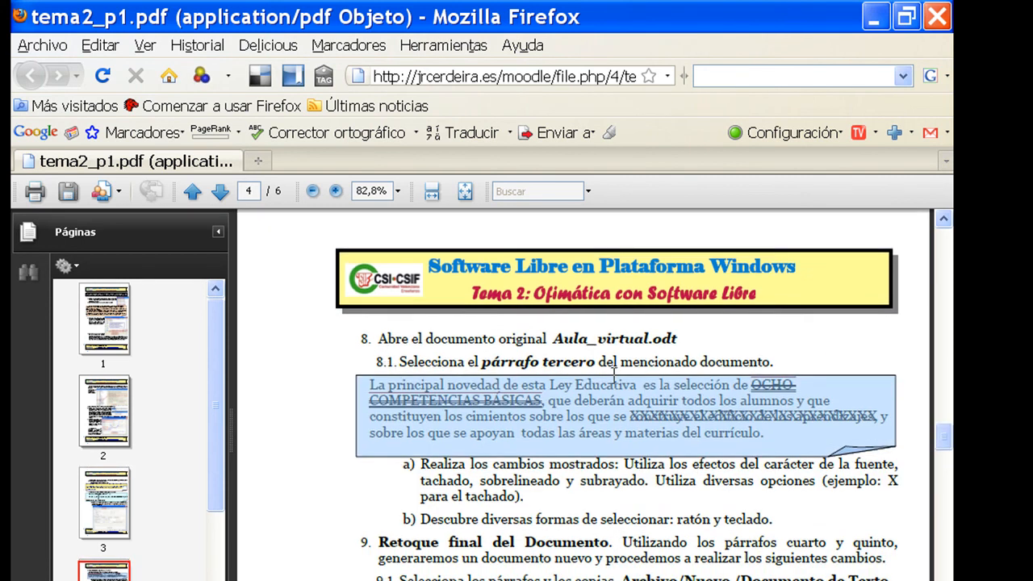
pyautogui.scroll(-2, 557, 394)
pyautogui.scroll(-6, 556, 393)
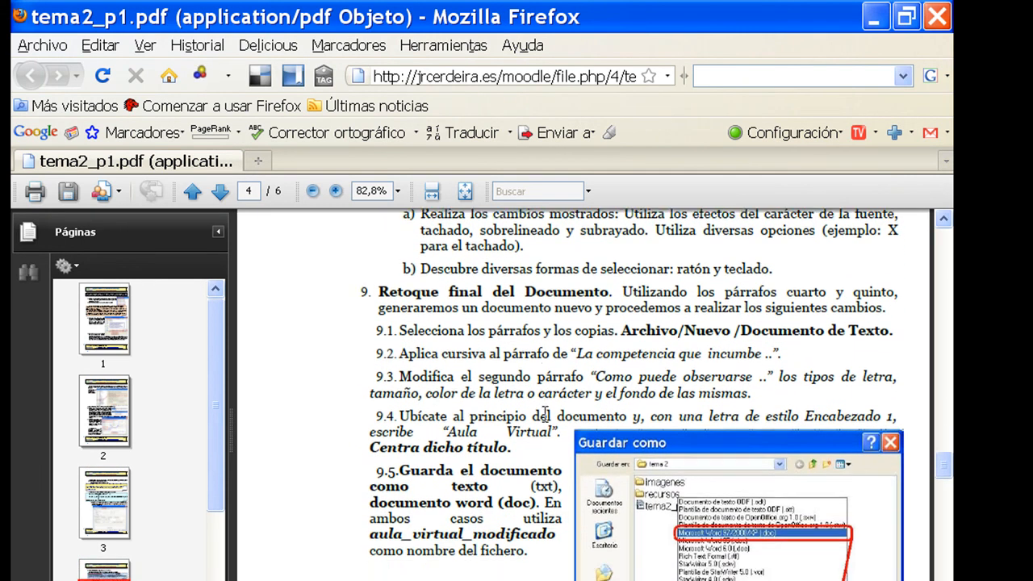
pyautogui.scroll(-1, 545, 413)
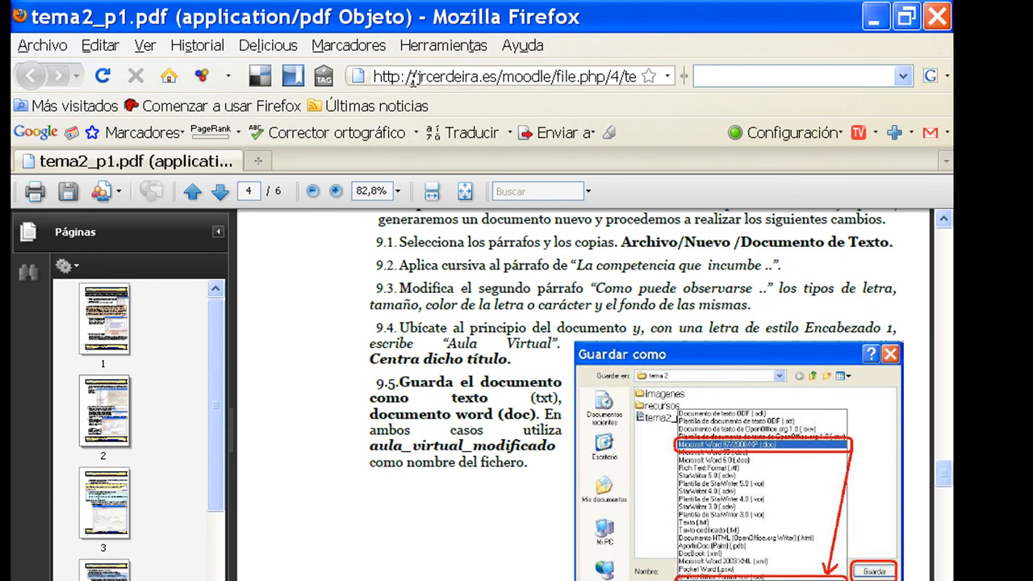
pyautogui.hotkey('alt', 'Tab')
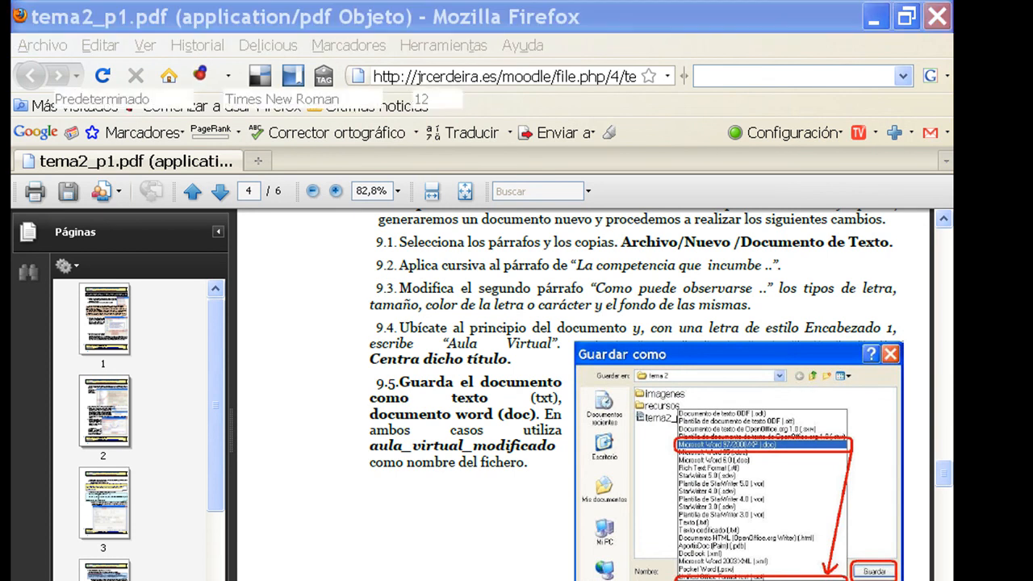
pyautogui.scroll(-3, 454, 469)
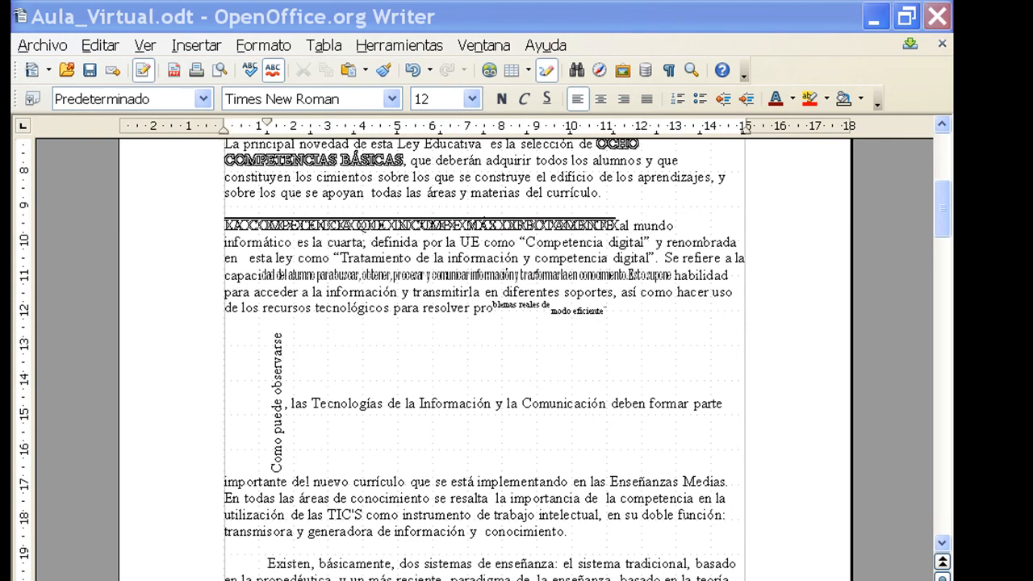
pyautogui.rightClick(786, 580)
pyautogui.click(834, 569)
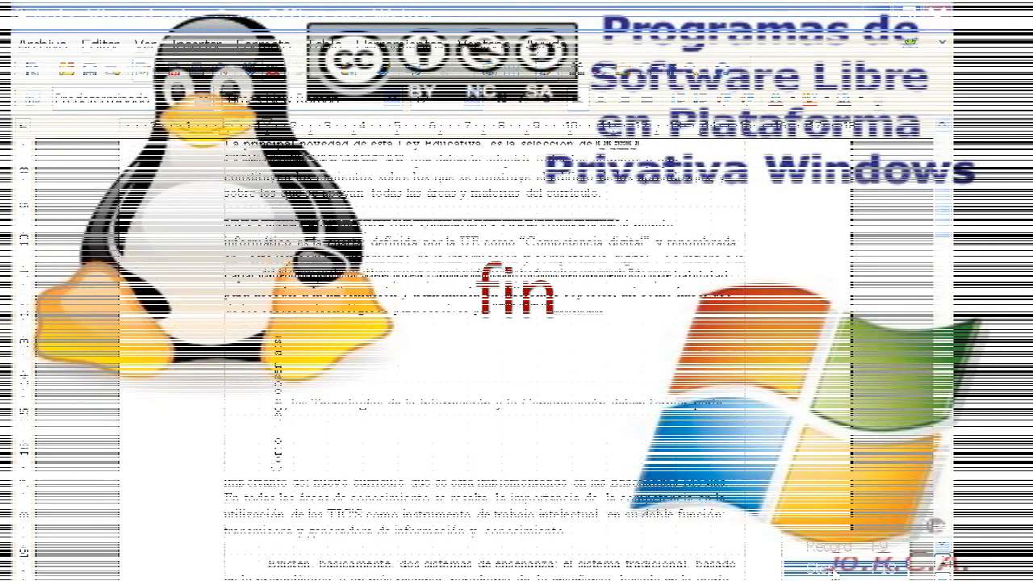